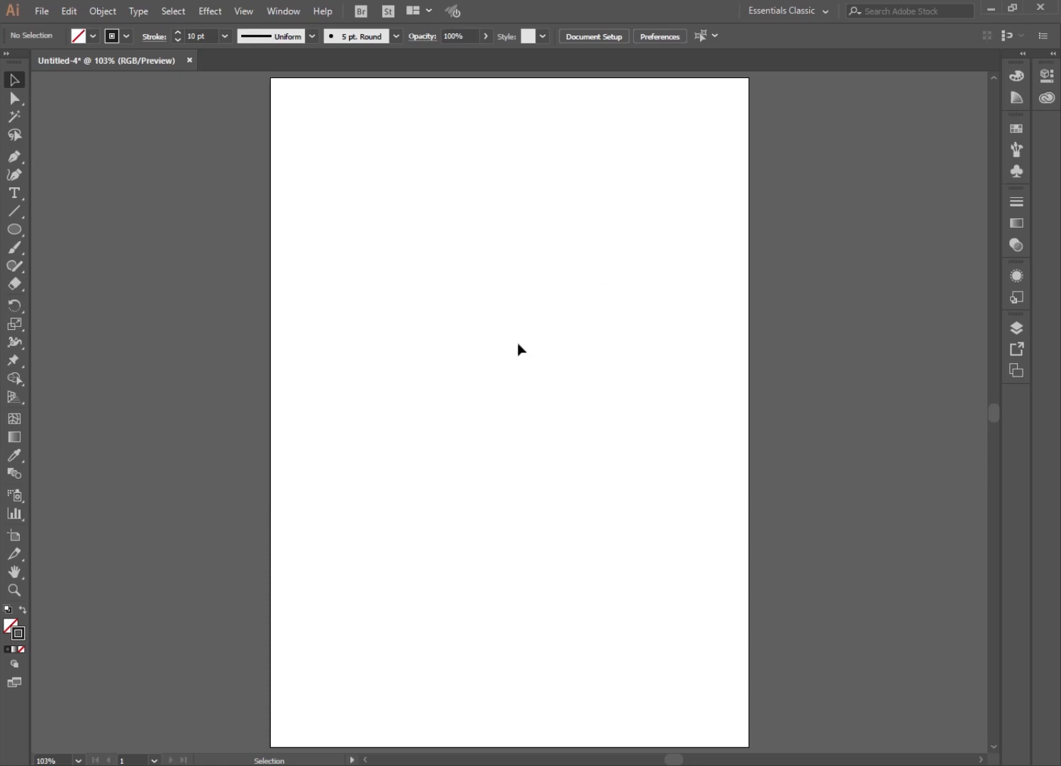
# Step: Draw a square outline about 1.34 in wide near the artboard's top-left corner
pyautogui.click(14, 229)
pyautogui.click(69, 228)
pyautogui.moveTo(301, 124); pyautogui.dragTo(334, 199)
pyautogui.press('v')
pyautogui.click(348, 236)
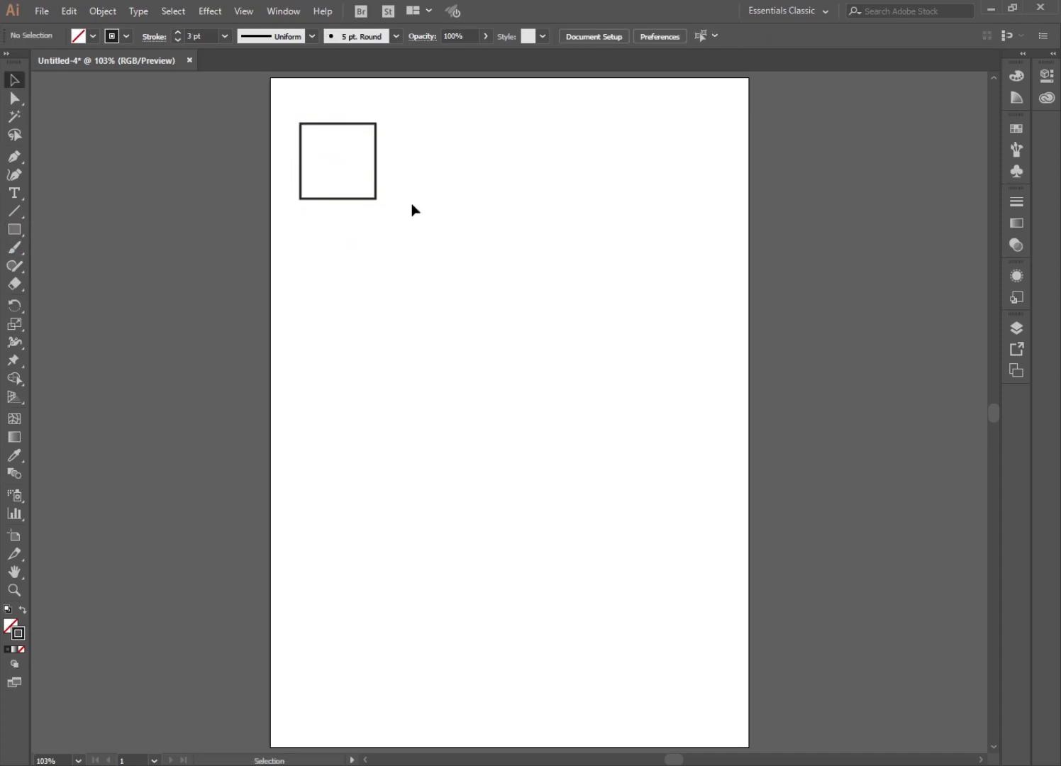
# Step: Duplicate the square twice in a row, placing each copy directly to the right of the previous one with a small gap
pyautogui.moveTo(396, 175); pyautogui.dragTo(346, 238)
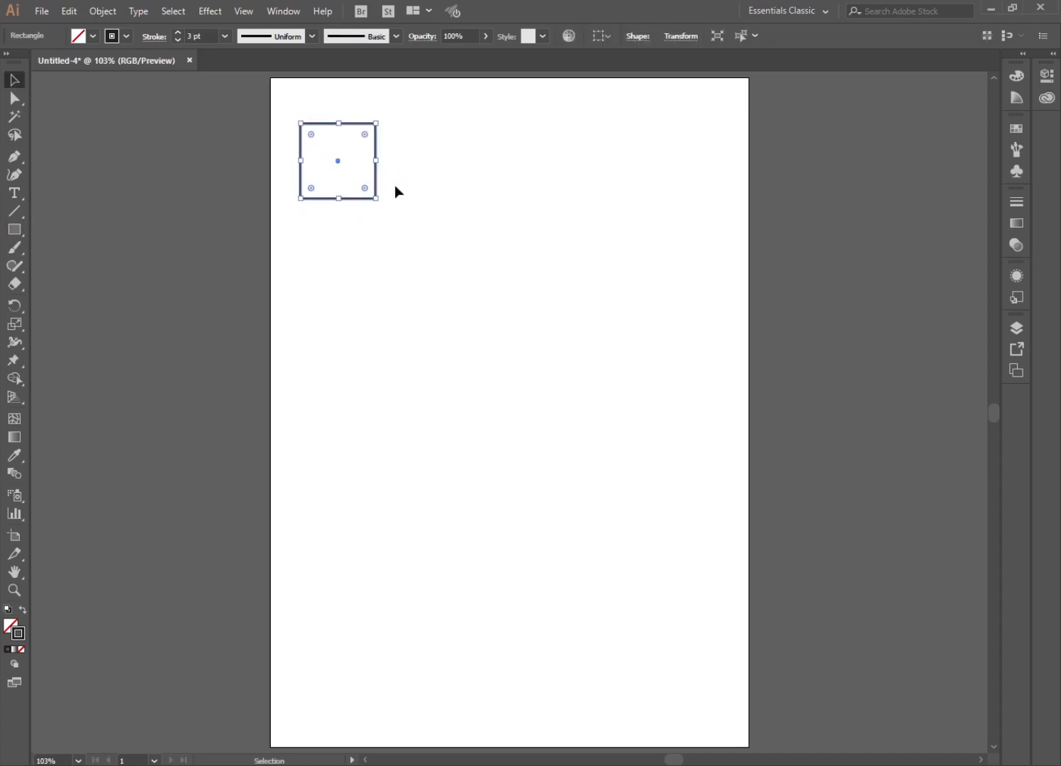
pyautogui.moveTo(376, 181); pyautogui.dragTo(460, 185)
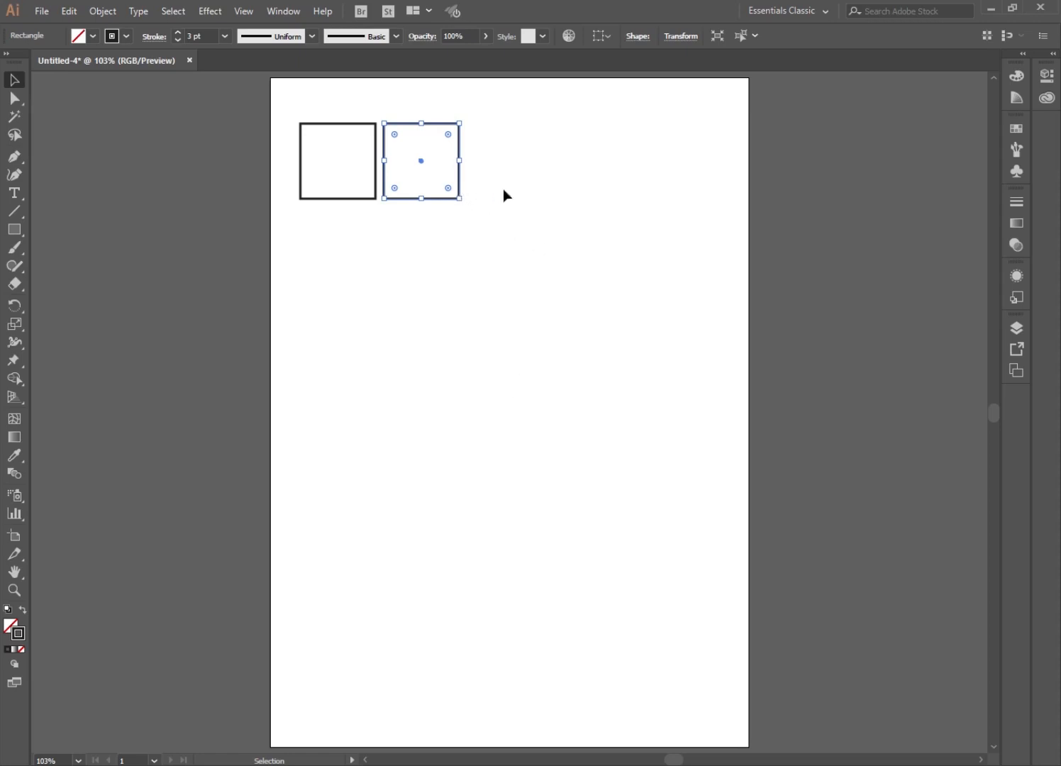
pyautogui.moveTo(459, 182); pyautogui.dragTo(542, 181)
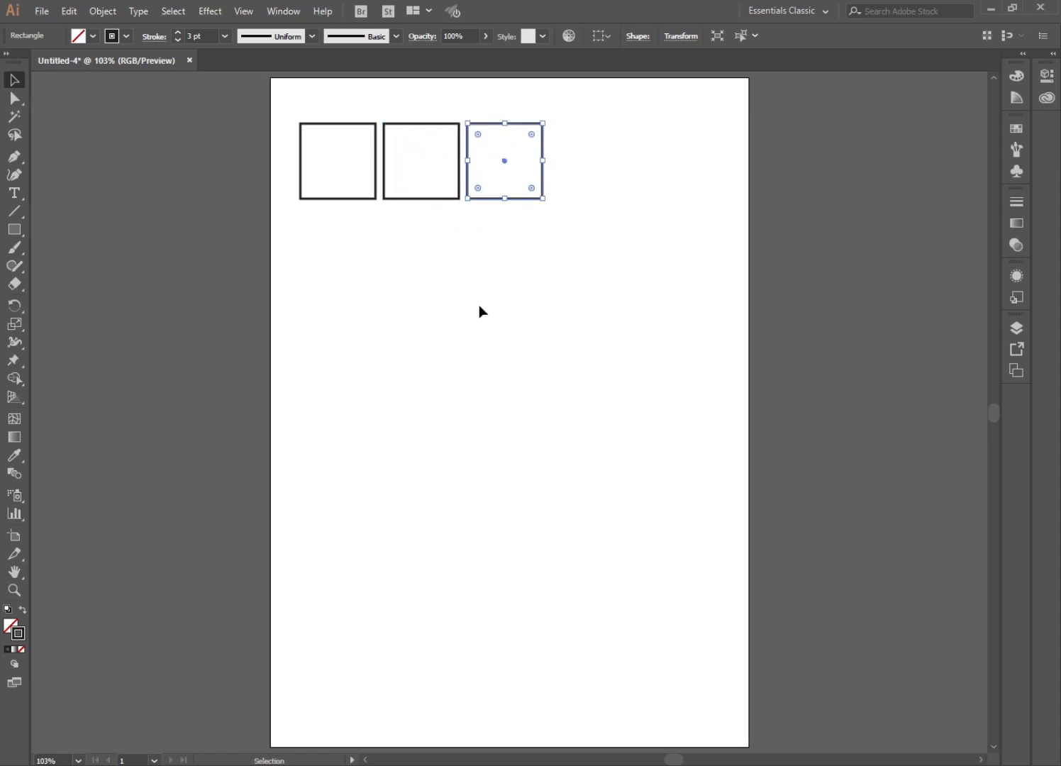
# Step: Delete the two duplicated squares, keeping only the original one
pyautogui.click(479, 311)
pyautogui.moveTo(594, 108); pyautogui.dragTo(432, 238)
pyautogui.press('Delete')
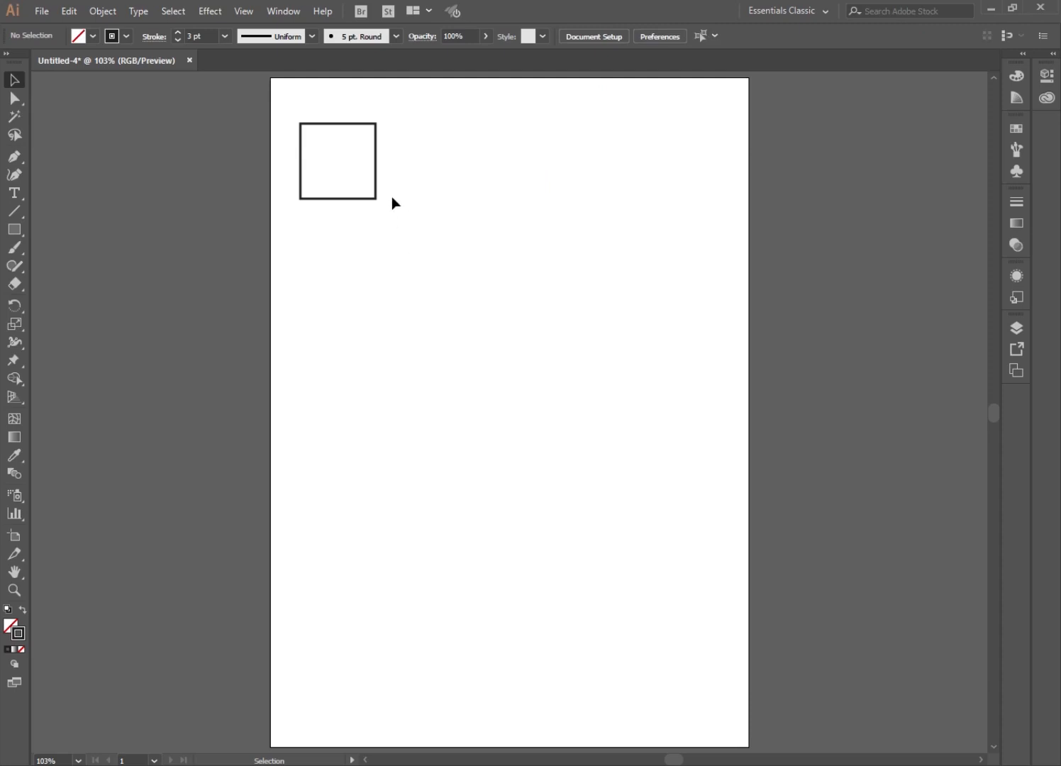
# Step: Duplicate the square to its right with a small gap and repeat the transformation five times to form an evenly spaced row
pyautogui.moveTo(377, 199); pyautogui.dragTo(458, 199)
pyautogui.press('a')
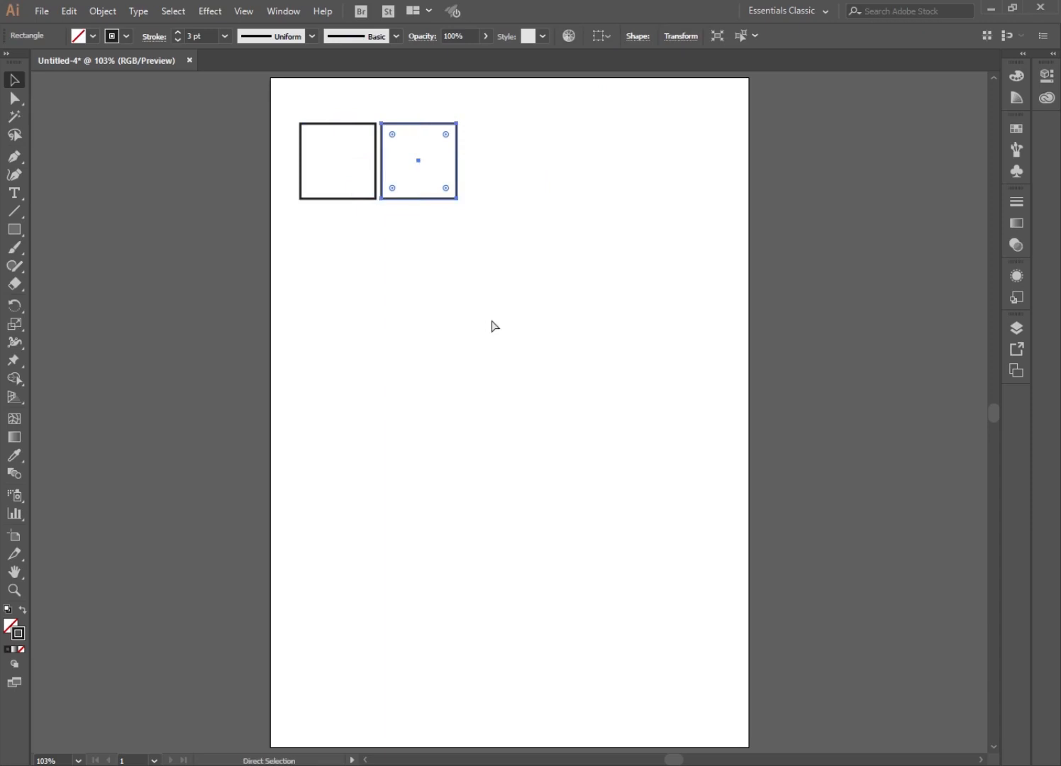
pyautogui.hotkey('ctrl', 'd')
pyautogui.hotkey('ctrl', 'd')
pyautogui.hotkey('ctrl', 'd')
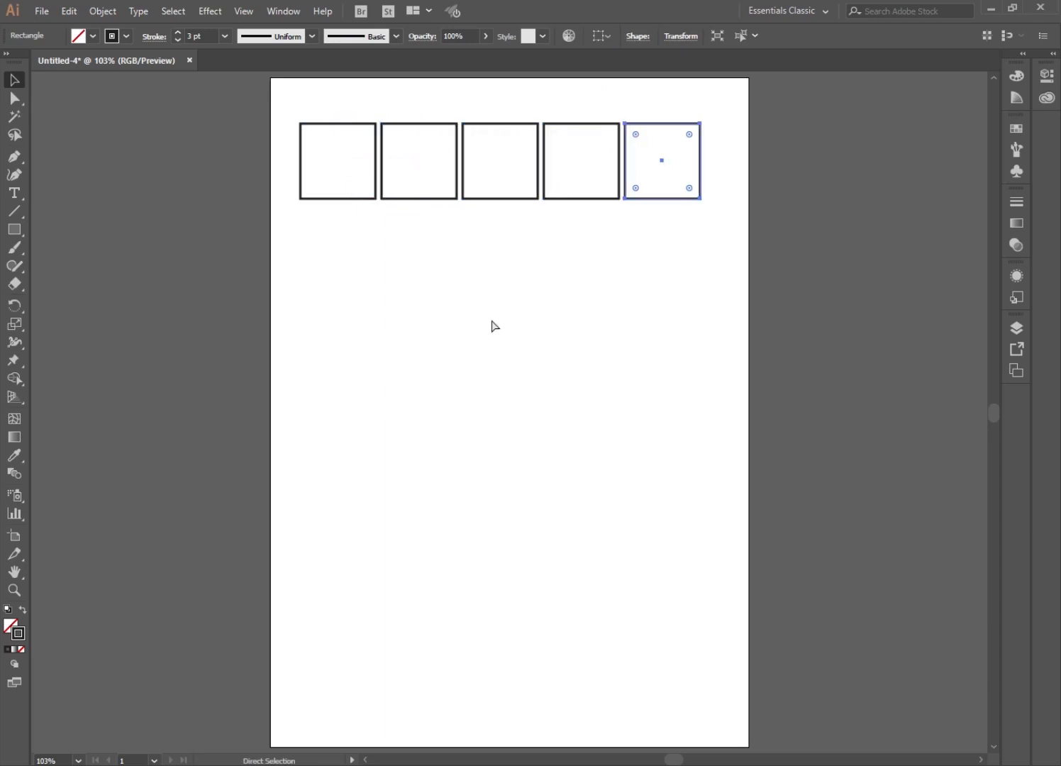
pyautogui.hotkey('ctrl', 'd')
pyautogui.hotkey('ctrl', 'd')
pyautogui.press('v')
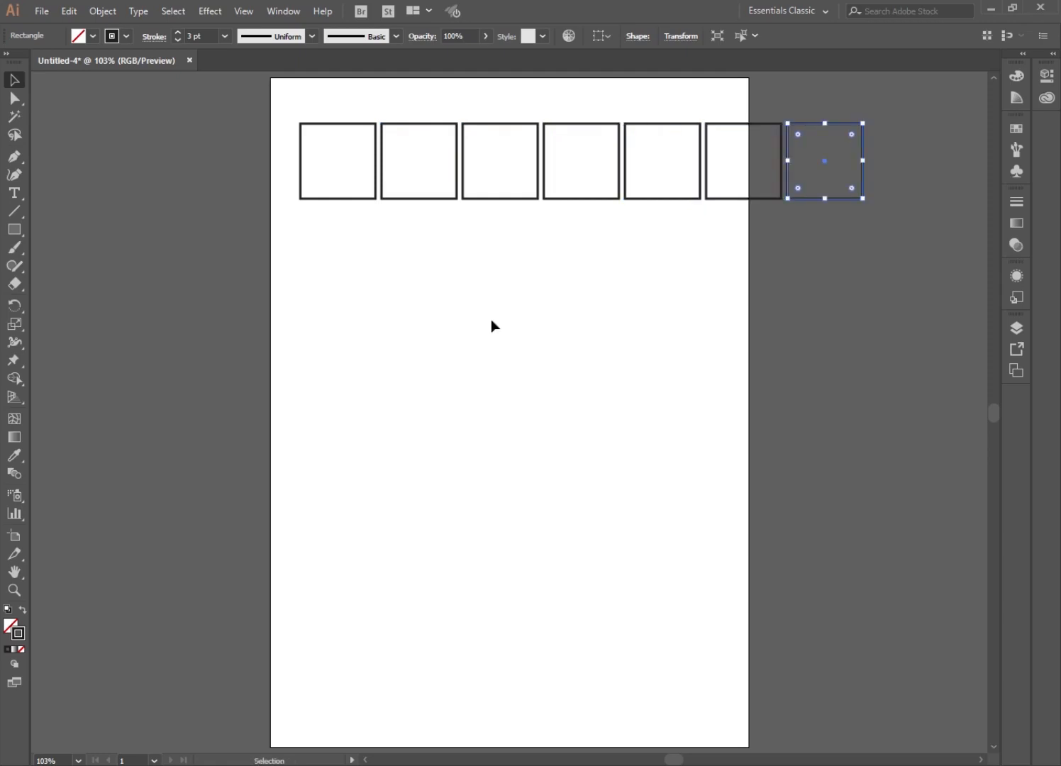
# Step: Delete all the copies in the row, keeping only the first square
pyautogui.press('Delete')
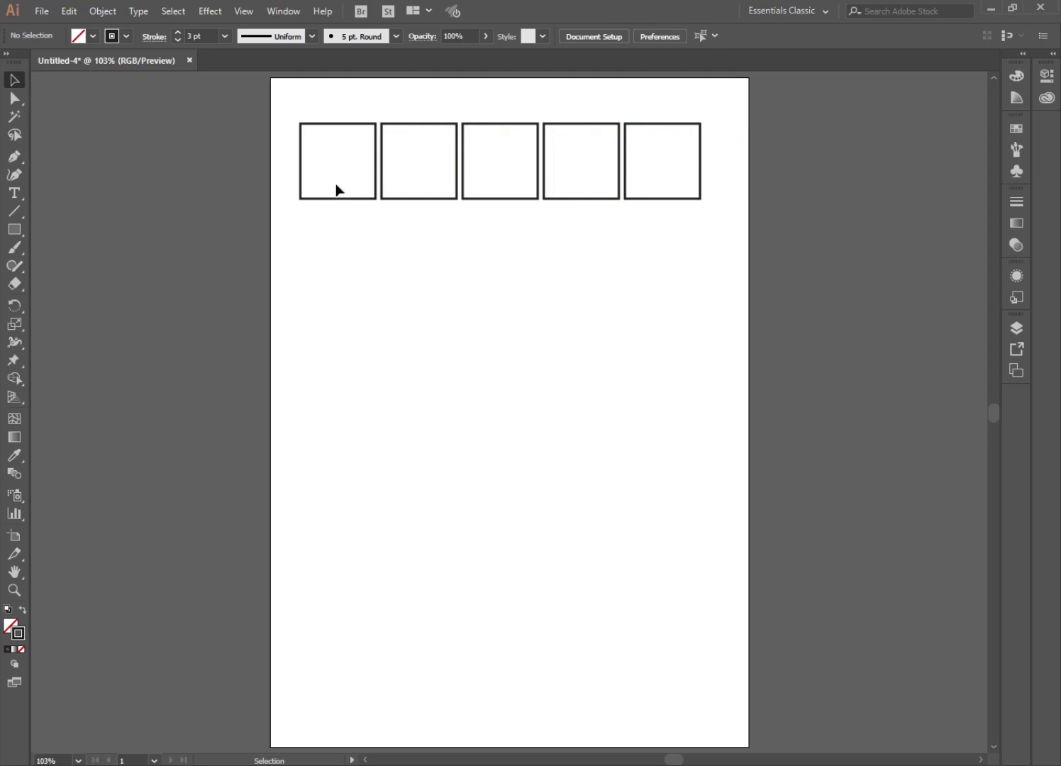
pyautogui.moveTo(725, 162); pyautogui.dragTo(392, 228)
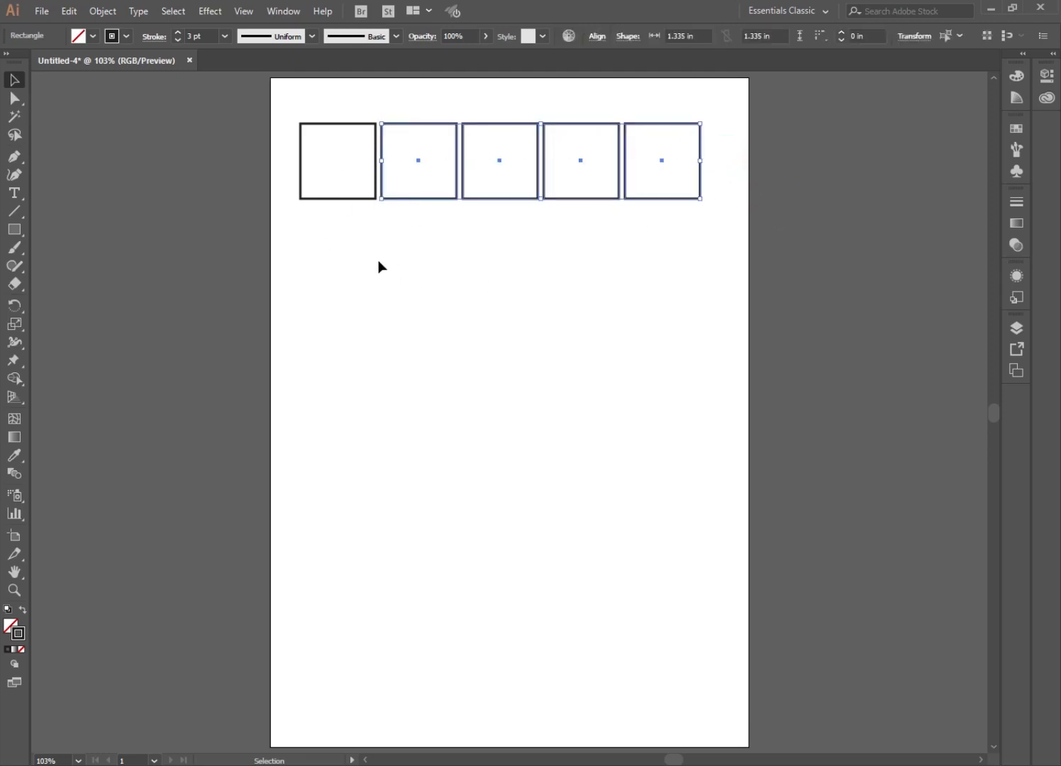
pyautogui.press('Delete')
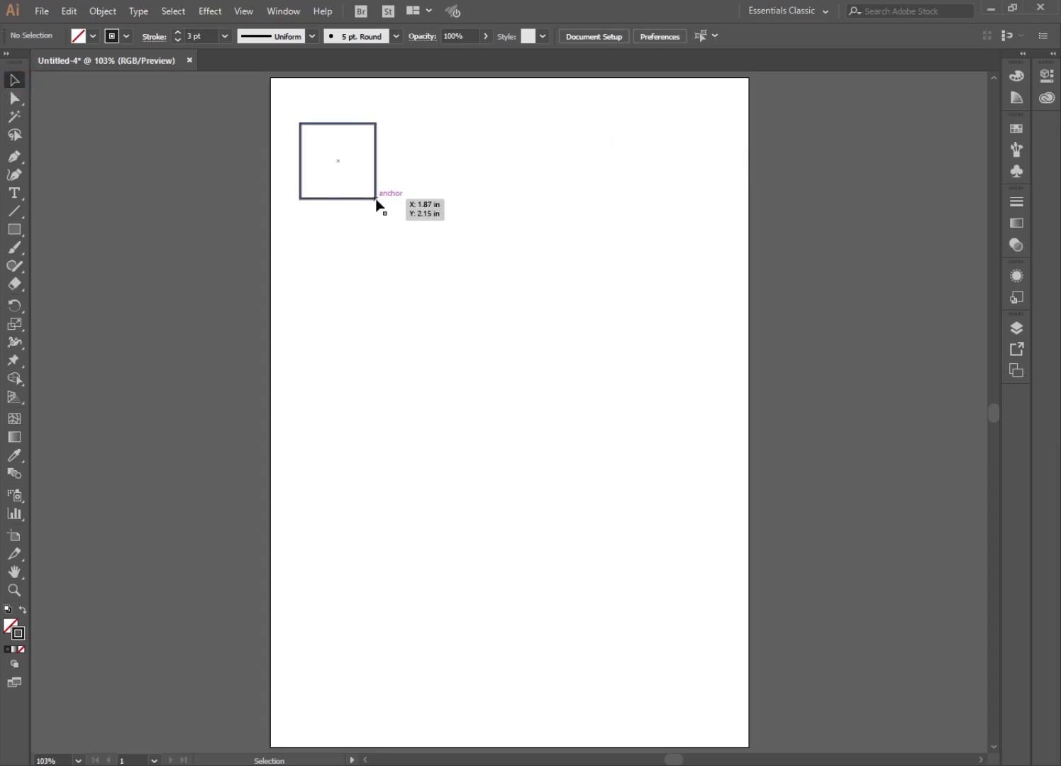
# Step: Move the square a short distance diagonally down to the right and repeat the move until it sits near the artboard's centre
pyautogui.moveTo(374, 198); pyautogui.dragTo(398, 225)
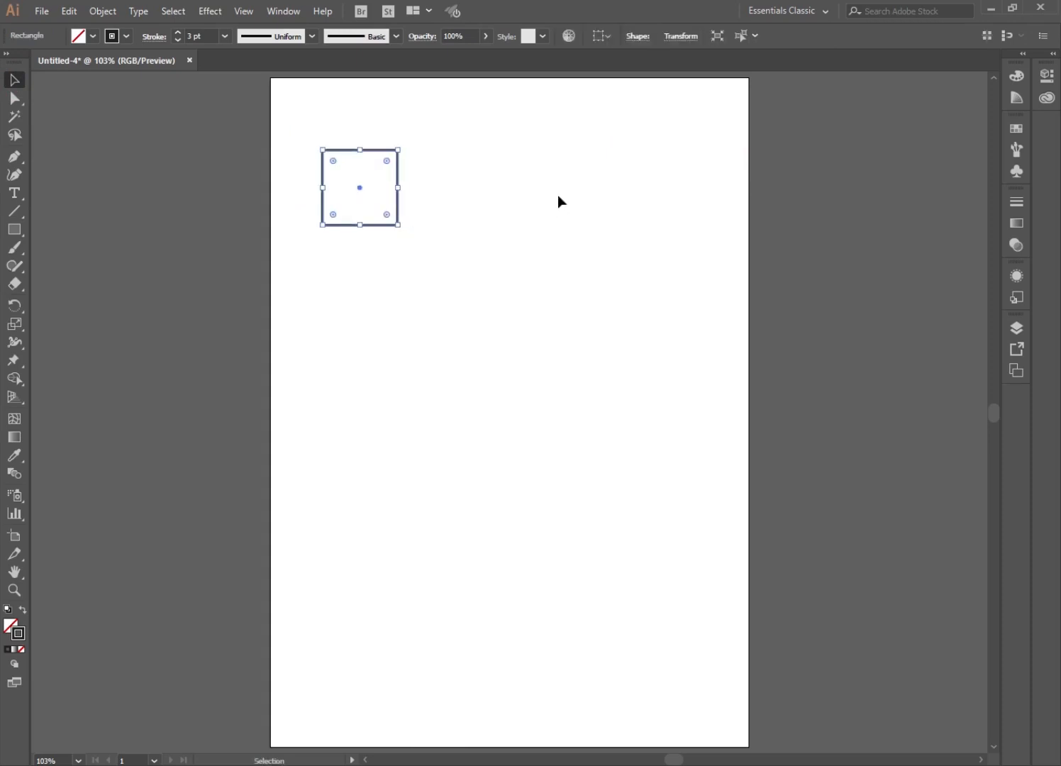
pyautogui.press('a')
pyautogui.hotkey('ctrl', 'd')
pyautogui.hotkey('ctrl', 'd')
pyautogui.hotkey('ctrl', 'd')
pyautogui.hotkey('ctrl', 'd')
pyautogui.hotkey('ctrl', 'd')
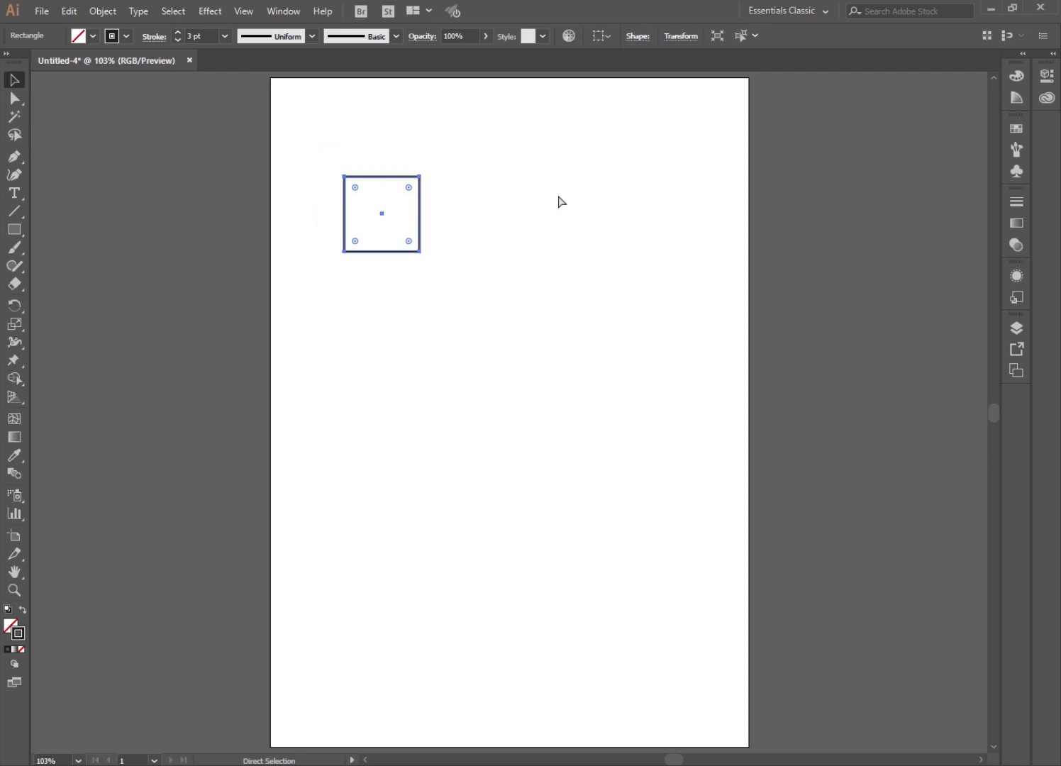
pyautogui.hotkey('ctrl', 'd')
pyautogui.hotkey('ctrl', 'd')
pyautogui.hotkey('ctrl', 'd')
pyautogui.hotkey('ctrl', 'd')
pyautogui.hotkey('ctrl', 'd')
pyautogui.hotkey('ctrl', 'd')
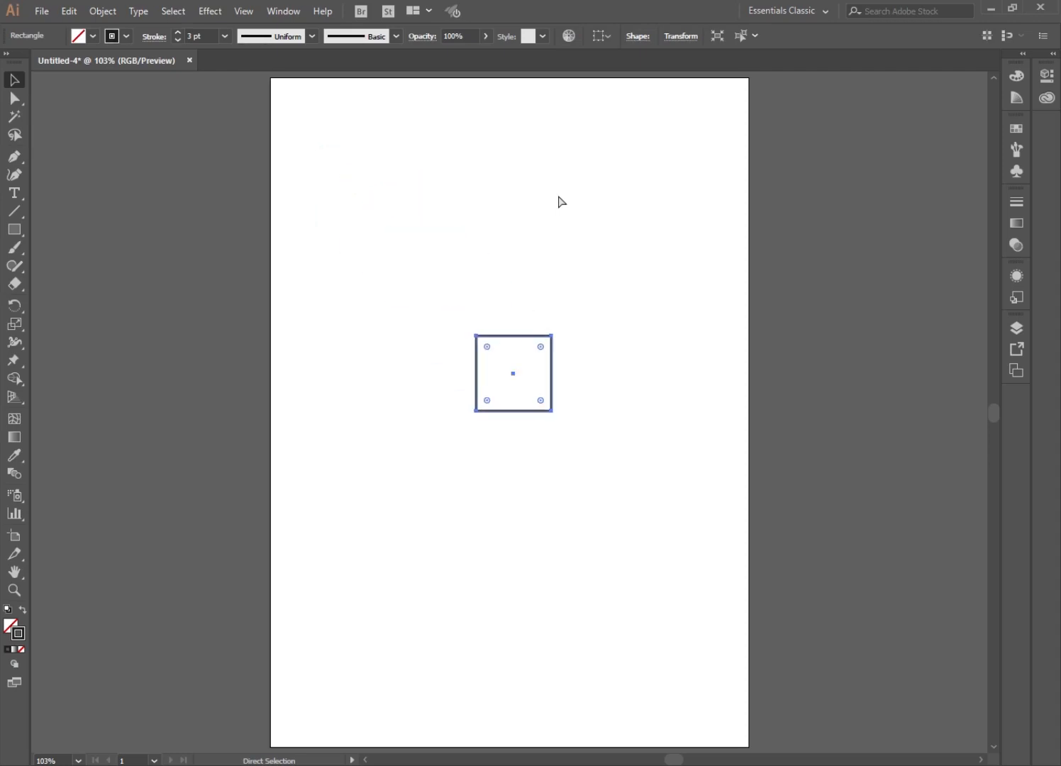
# Step: Delete the square to clear the artboard
pyautogui.press('Delete')
pyautogui.press('v')
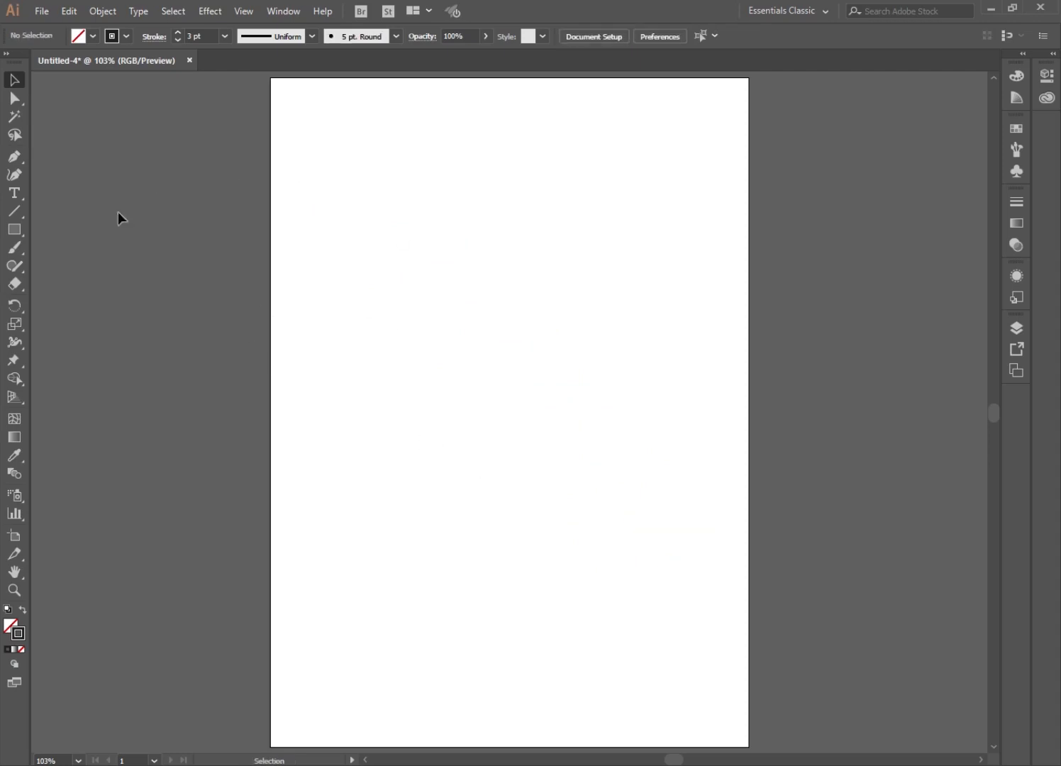
# Step: Draw a square outline about 1.15 in wide near the artboard's top-left corner and duplicate it directly below with a small gap
pyautogui.click(15, 230)
pyautogui.moveTo(295, 107); pyautogui.dragTo(339, 173)
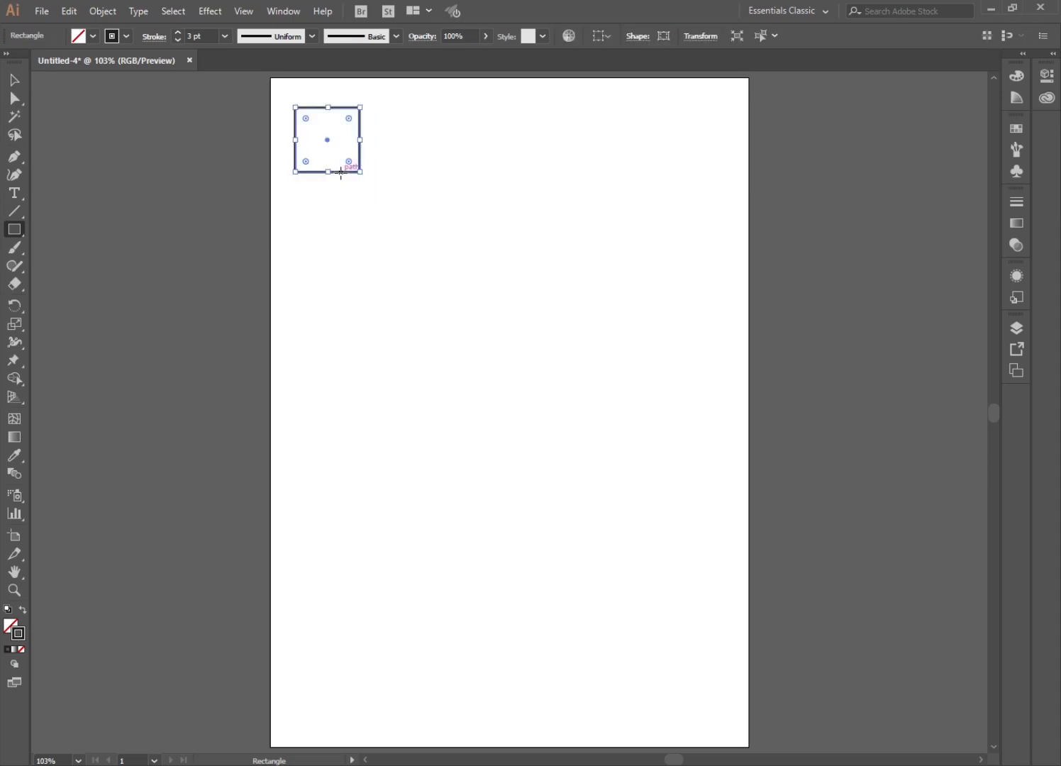
pyautogui.click(19, 79)
pyautogui.click(393, 225)
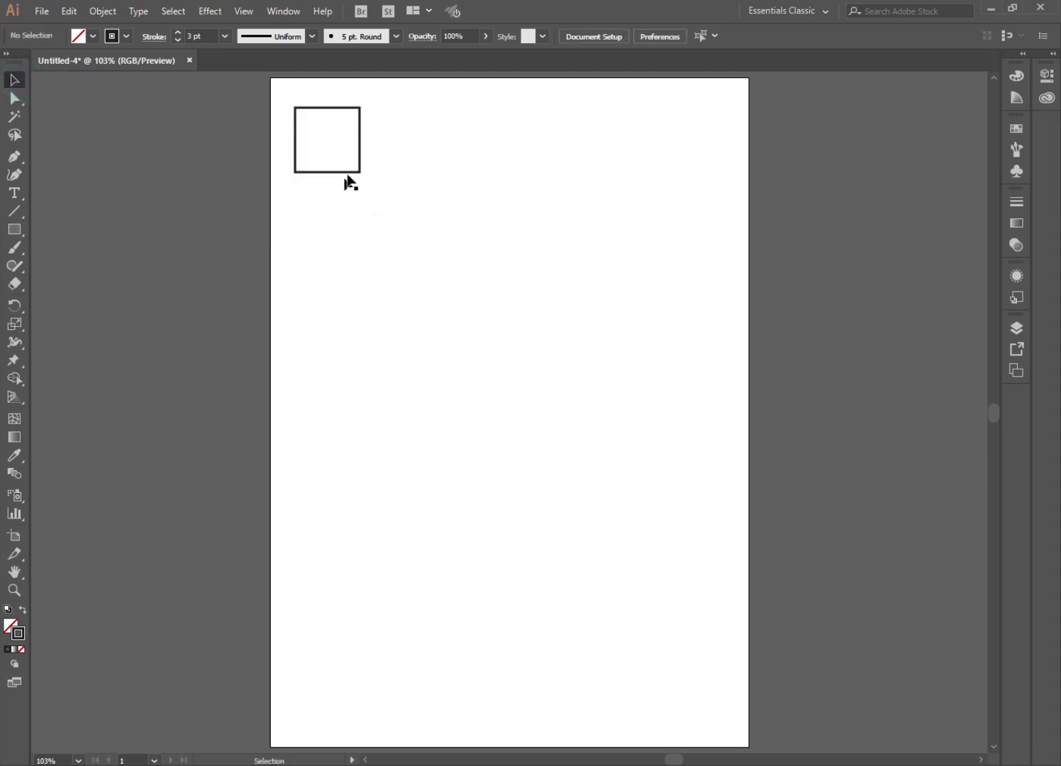
pyautogui.moveTo(353, 173); pyautogui.dragTo(349, 254)
pyautogui.click(411, 256)
# Step: Fill the upper square with the pink colour EA4E7B
pyautogui.click(360, 155)
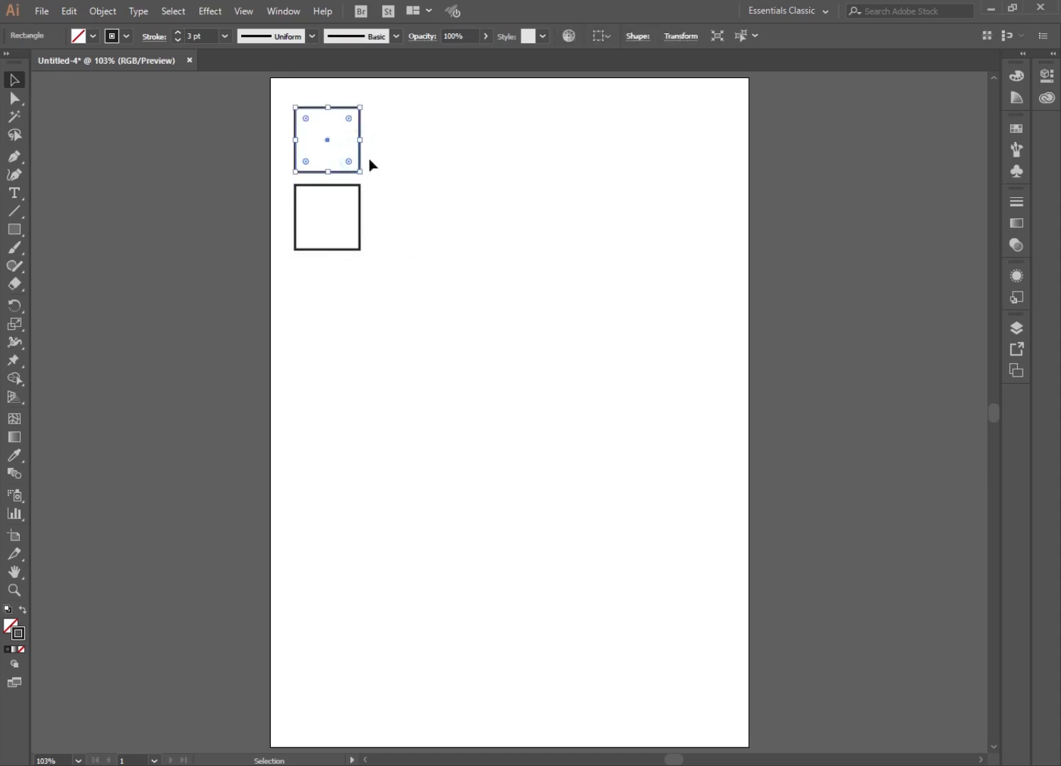
pyautogui.click(11, 626)
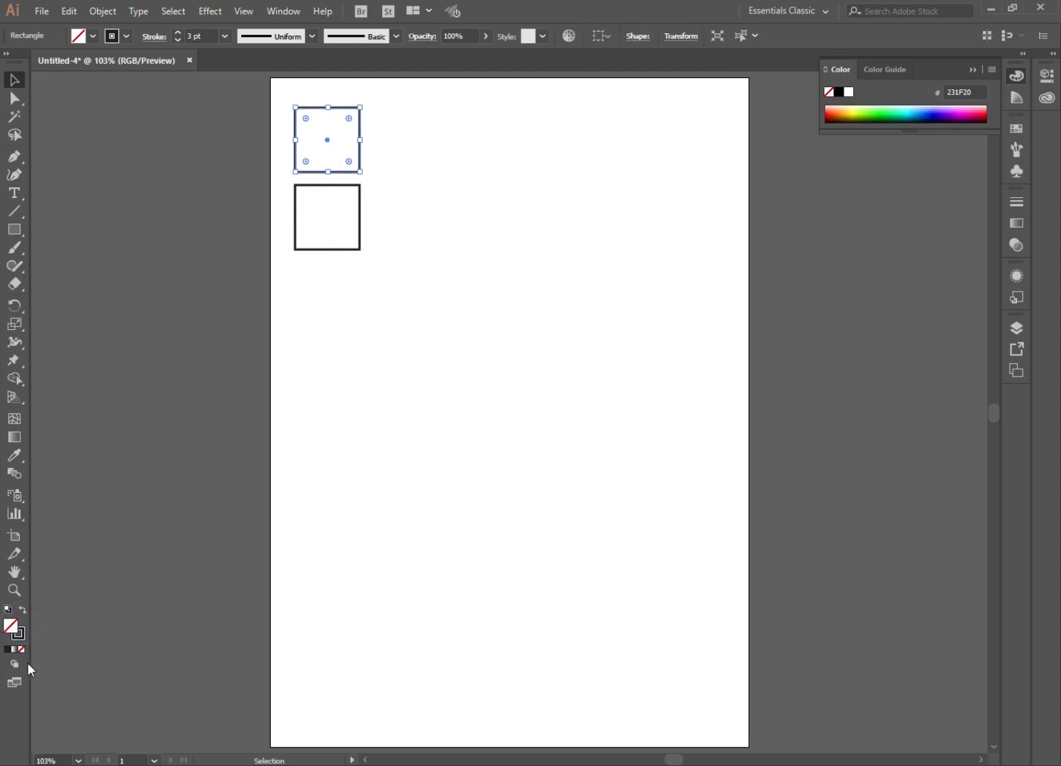
pyautogui.doubleClick(11, 627)
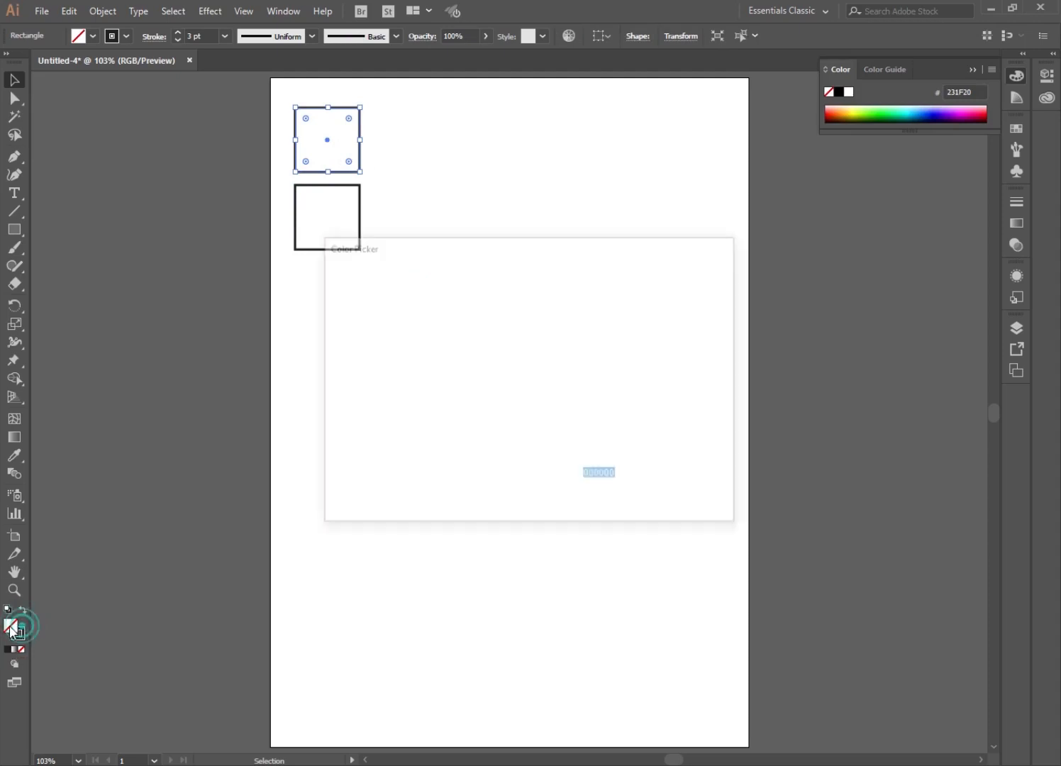
pyautogui.click(9, 654)
pyautogui.click(703, 315)
pyautogui.click(7, 649)
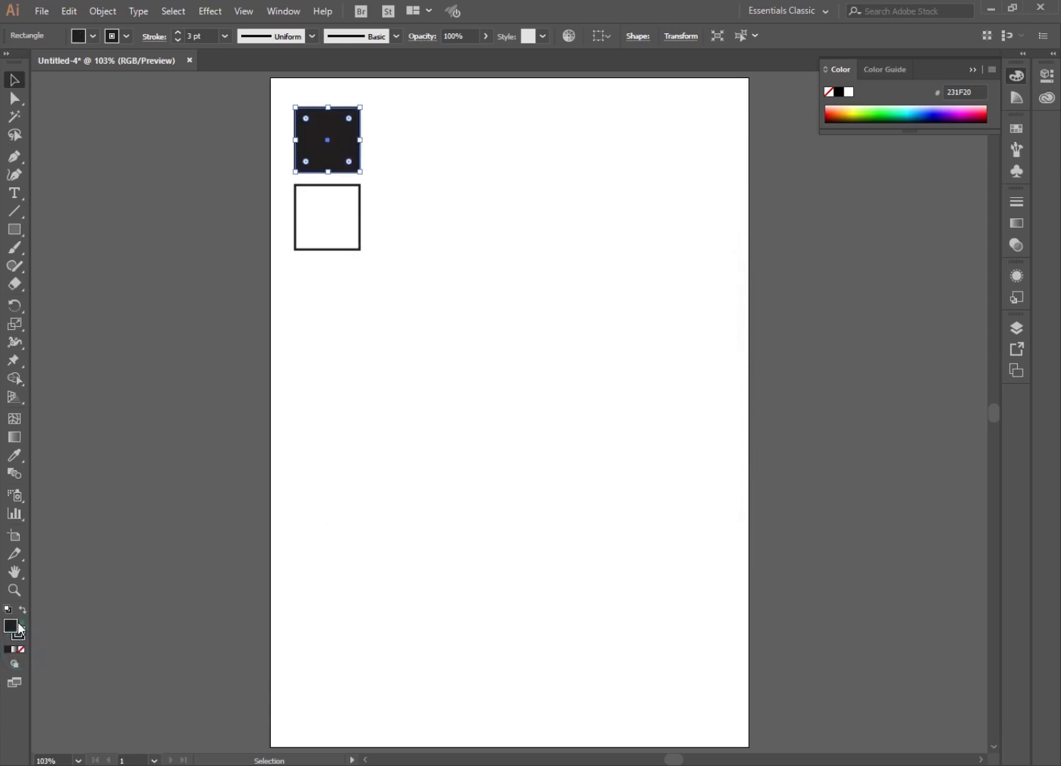
pyautogui.doubleClick(10, 625)
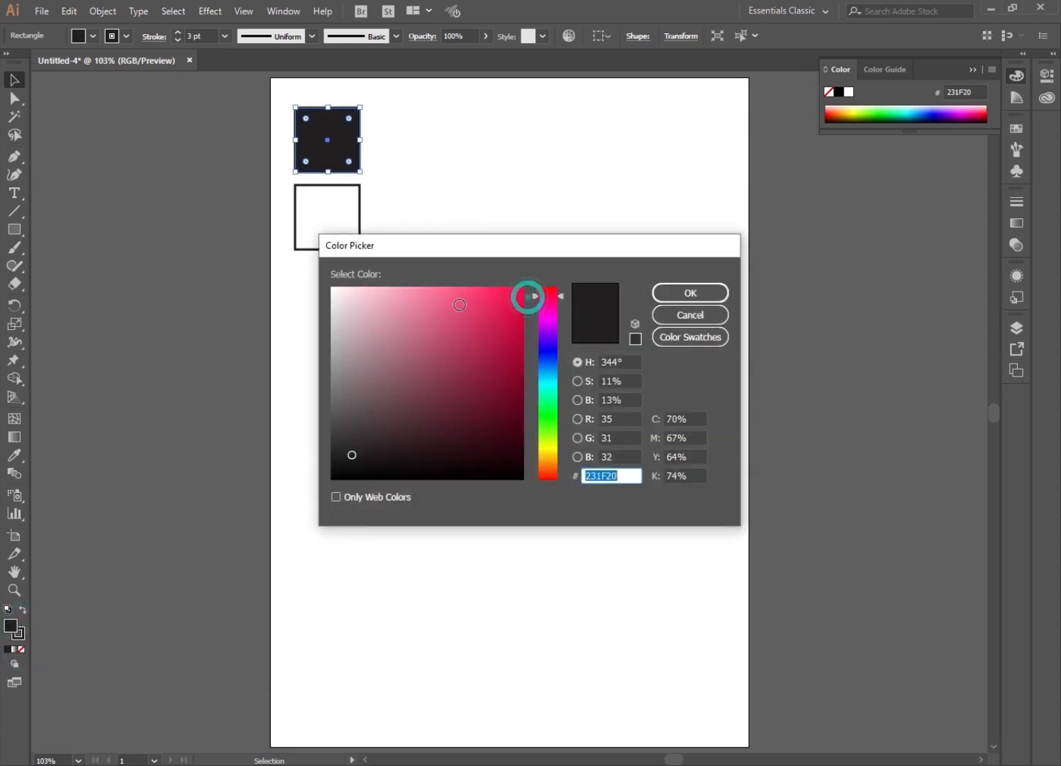
pyautogui.click(462, 302)
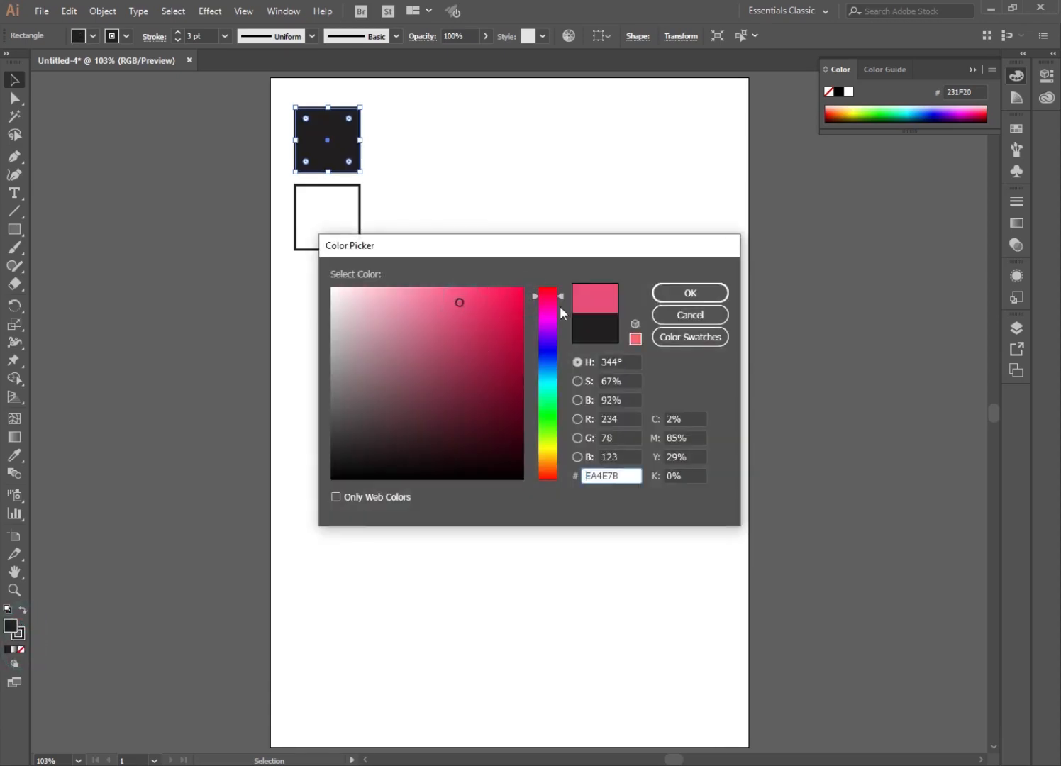
pyautogui.click(668, 293)
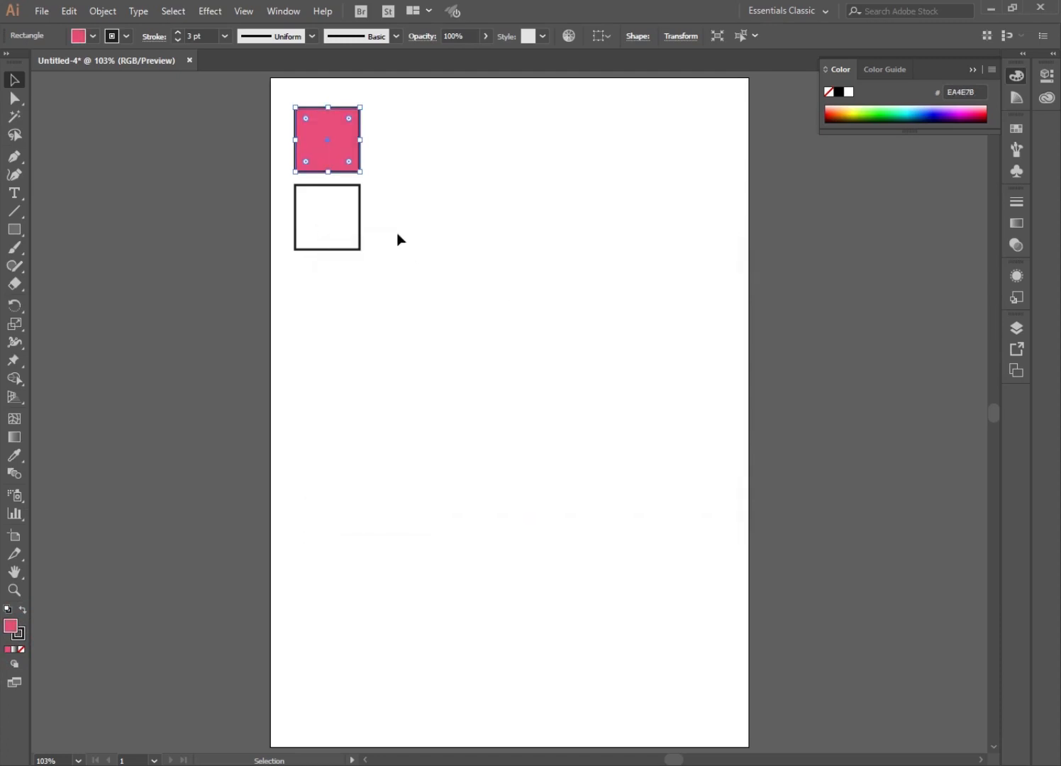
# Step: Fill the lower square with the yellow colour E8E84F
pyautogui.click(397, 233)
pyautogui.click(362, 236)
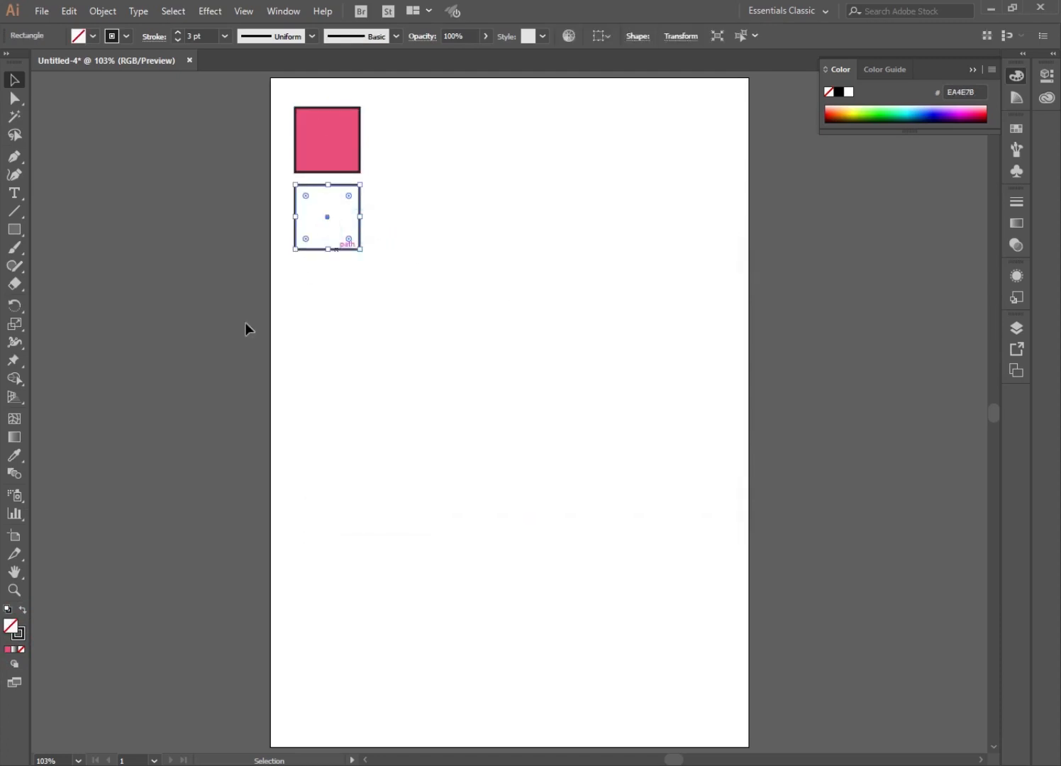
pyautogui.click(8, 651)
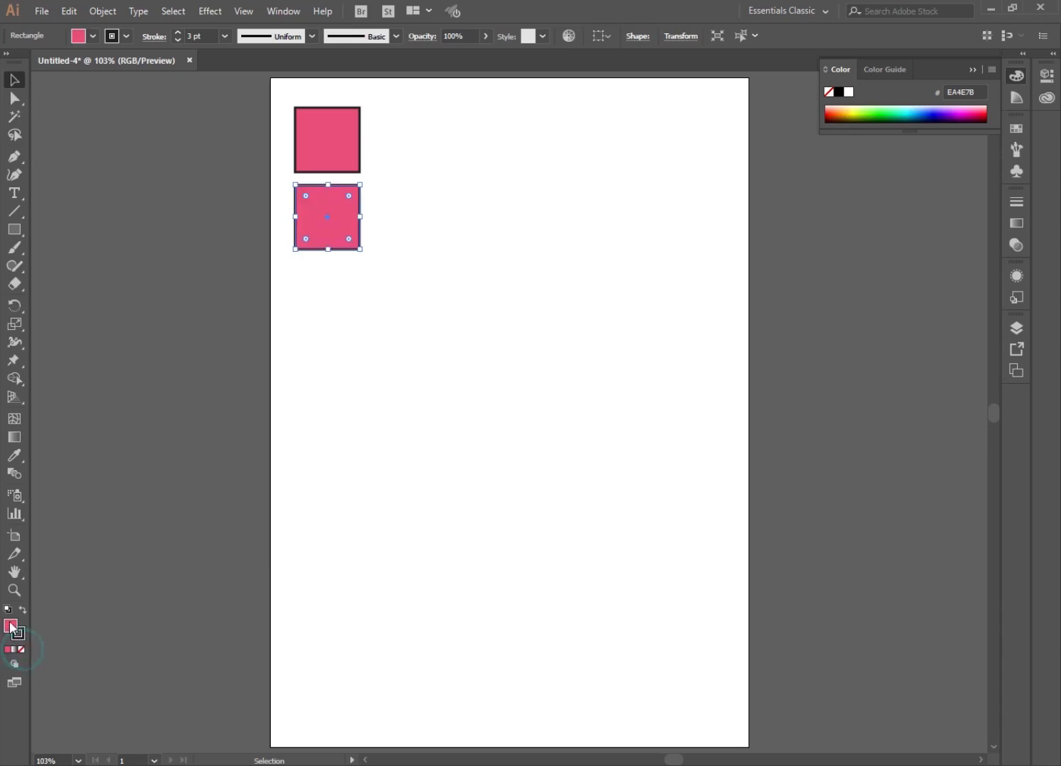
pyautogui.doubleClick(11, 624)
pyautogui.moveTo(552, 453); pyautogui.dragTo(547, 443)
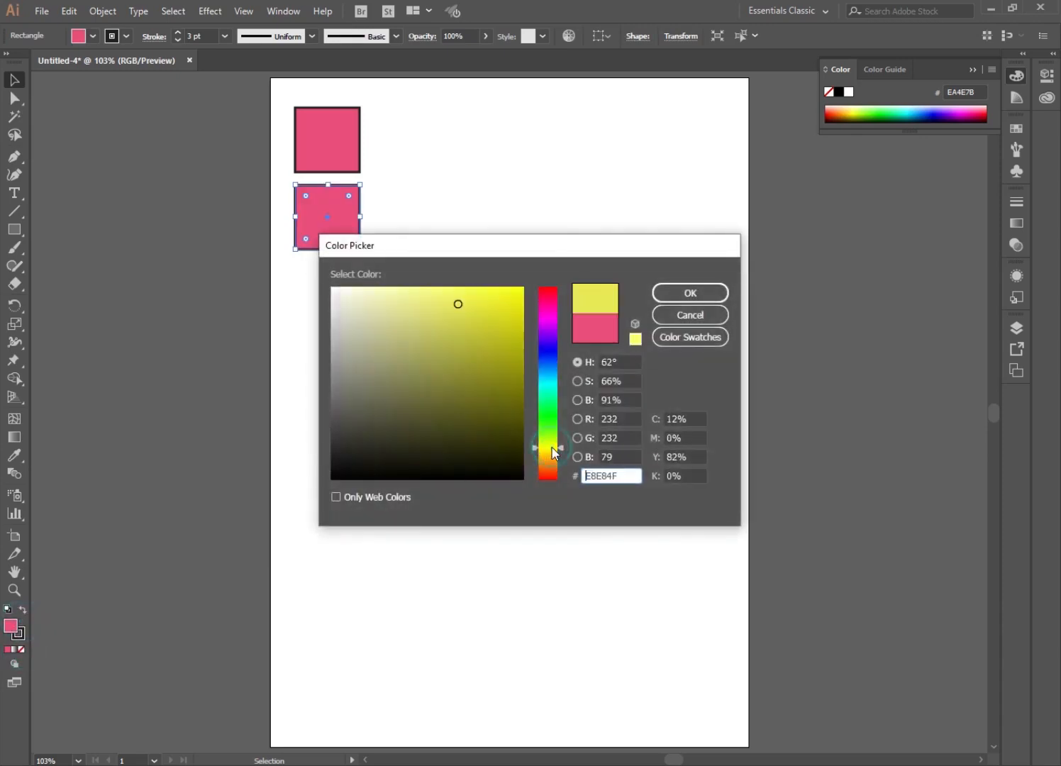
pyautogui.click(701, 288)
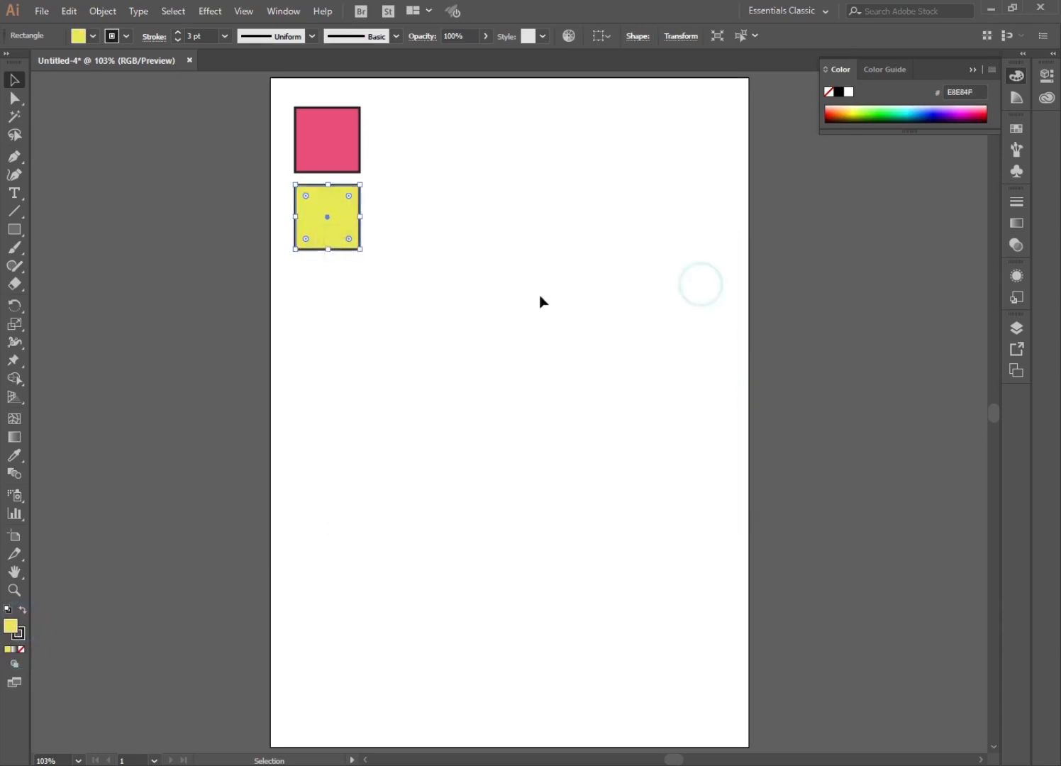
# Step: Duplicate the pink and yellow pair directly below itself and repeat the duplication twice to form a column of eight squares
pyautogui.click(336, 327)
pyautogui.moveTo(384, 130); pyautogui.dragTo(341, 409)
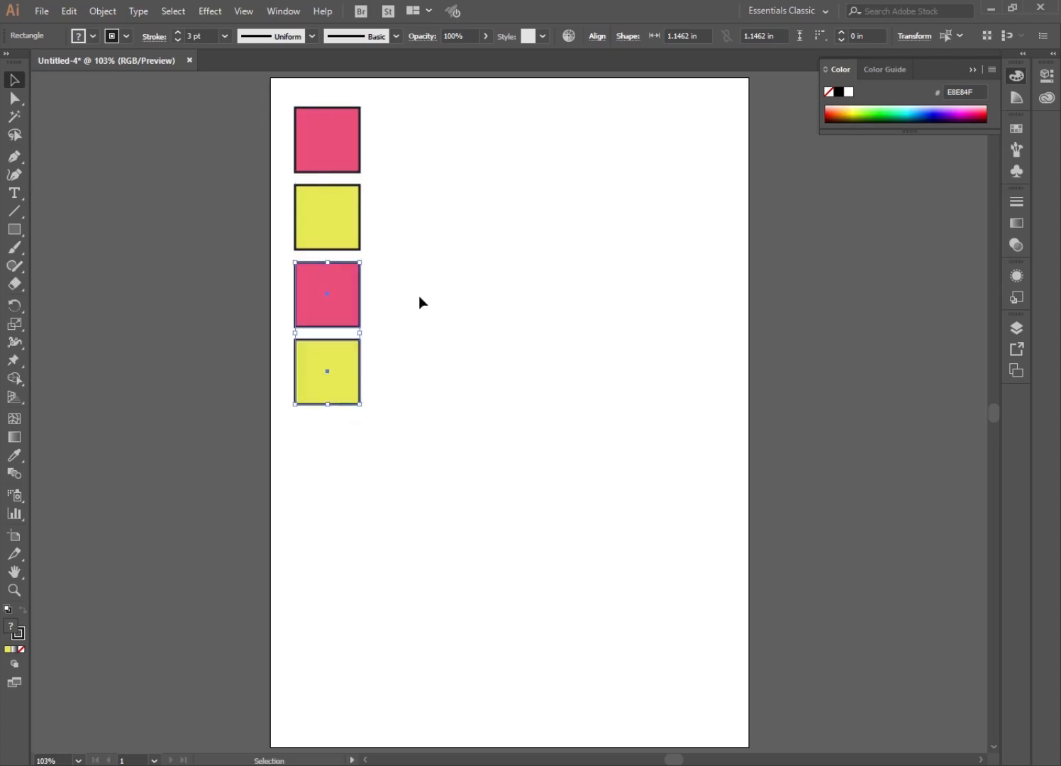
pyautogui.press('a')
pyautogui.hotkey('ctrl', 'd')
pyautogui.hotkey('ctrl', 'd')
pyautogui.press('v')
pyautogui.click(421, 291)
# Step: Duplicate the whole column to its right with a small gap and repeat it four times to form a six-column grid
pyautogui.moveTo(417, 125); pyautogui.dragTo(319, 649)
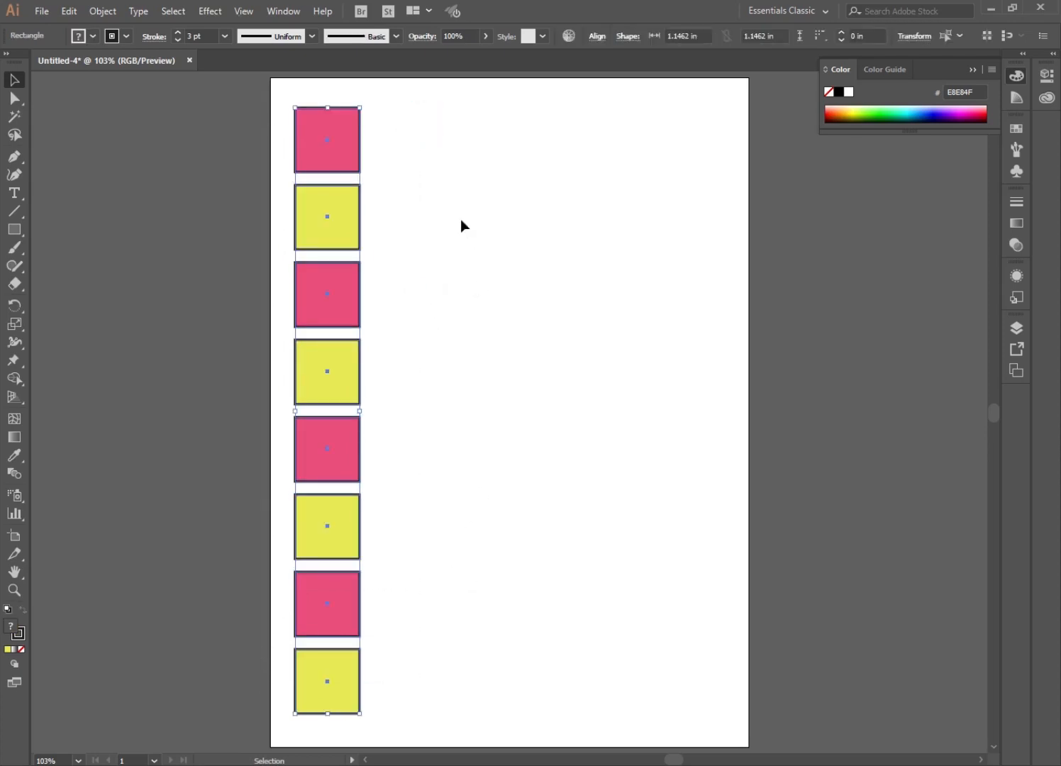
pyautogui.moveTo(364, 162); pyautogui.dragTo(435, 167)
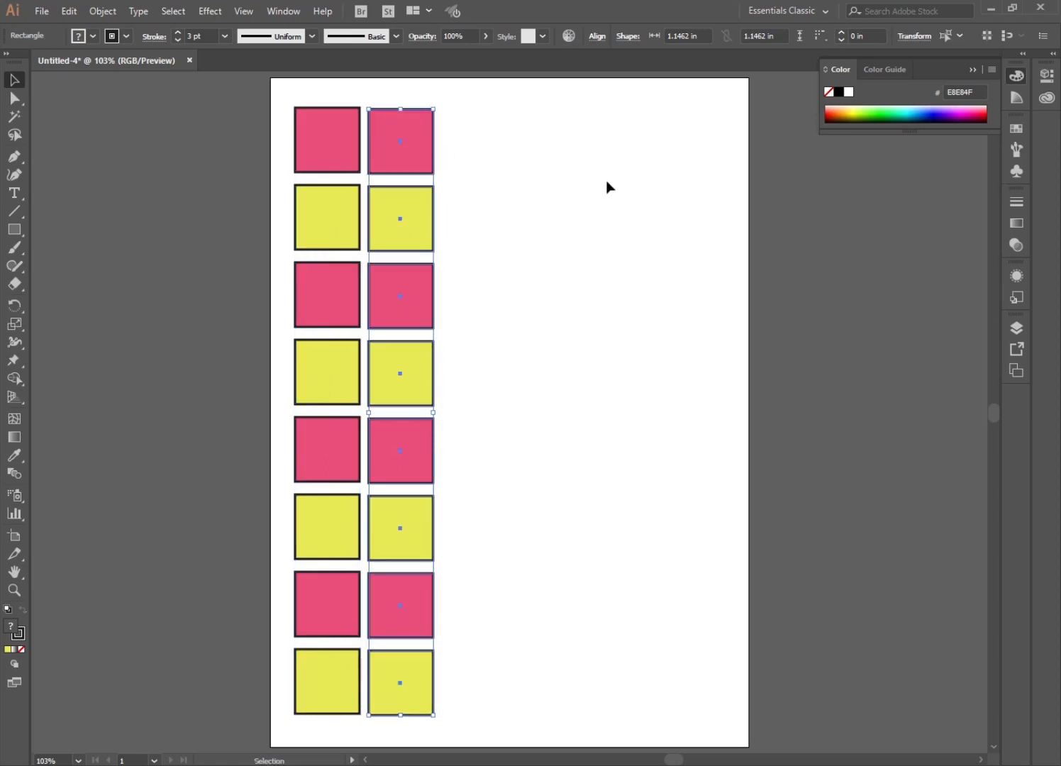
pyautogui.press('a')
pyautogui.hotkey('ctrl', 'd')
pyautogui.hotkey('ctrl', 'd')
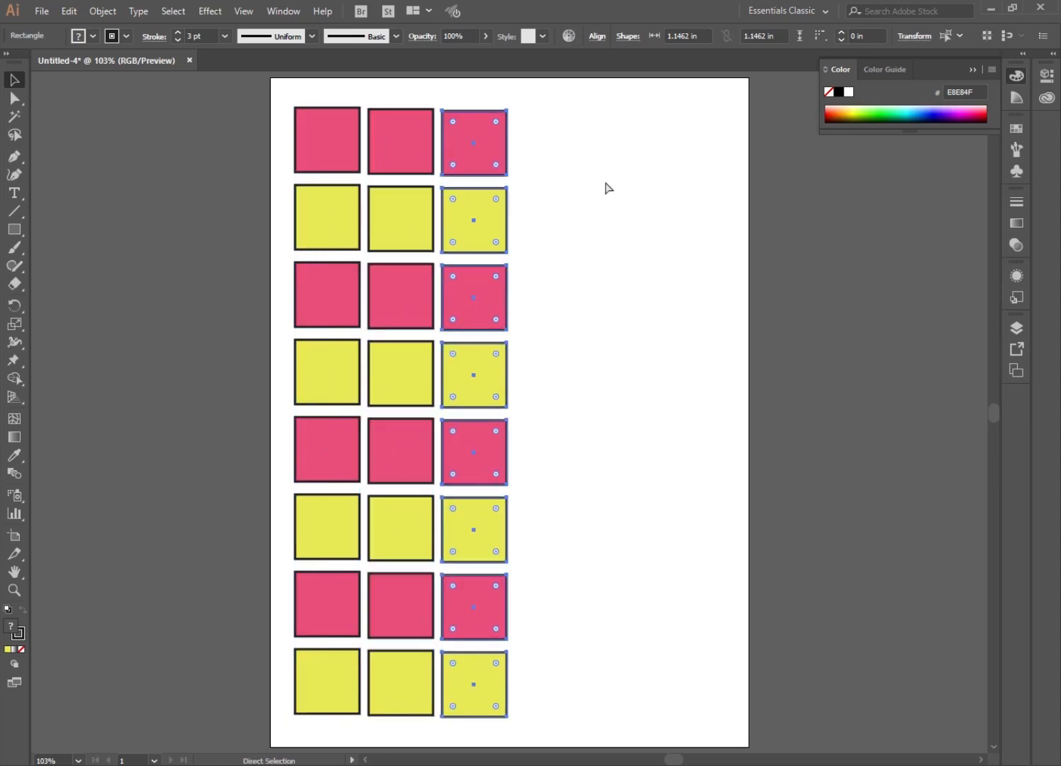
pyautogui.hotkey('ctrl', 'd')
pyautogui.hotkey('ctrl', 'd')
pyautogui.press('v')
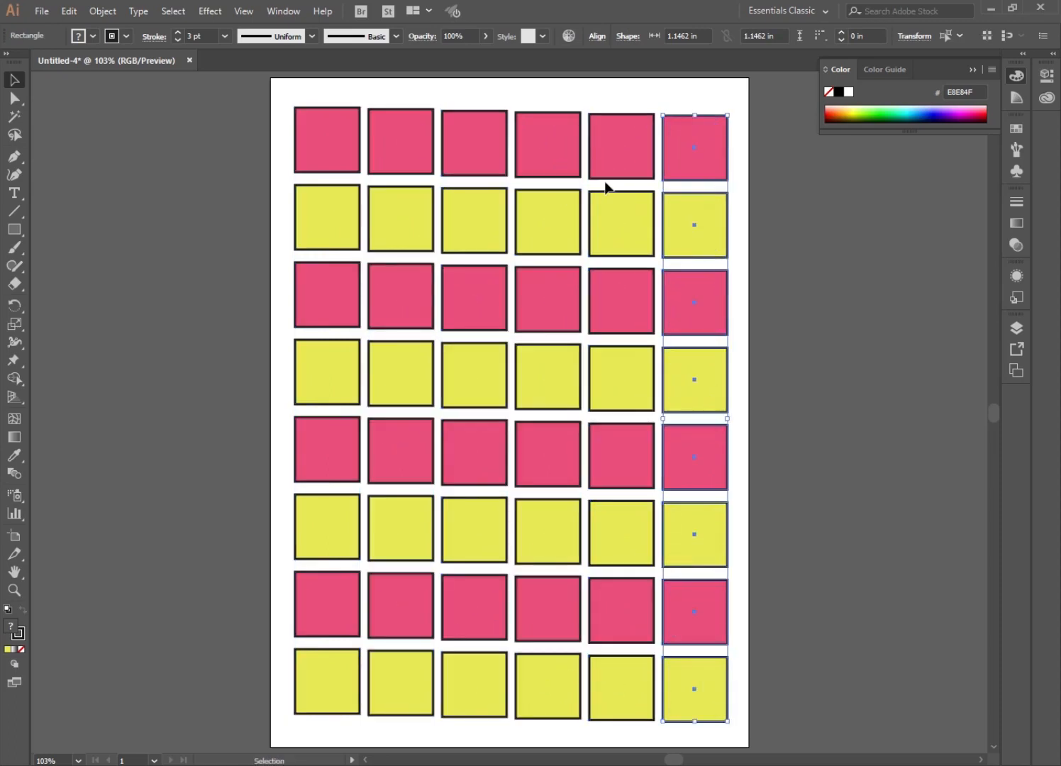
pyautogui.click(219, 309)
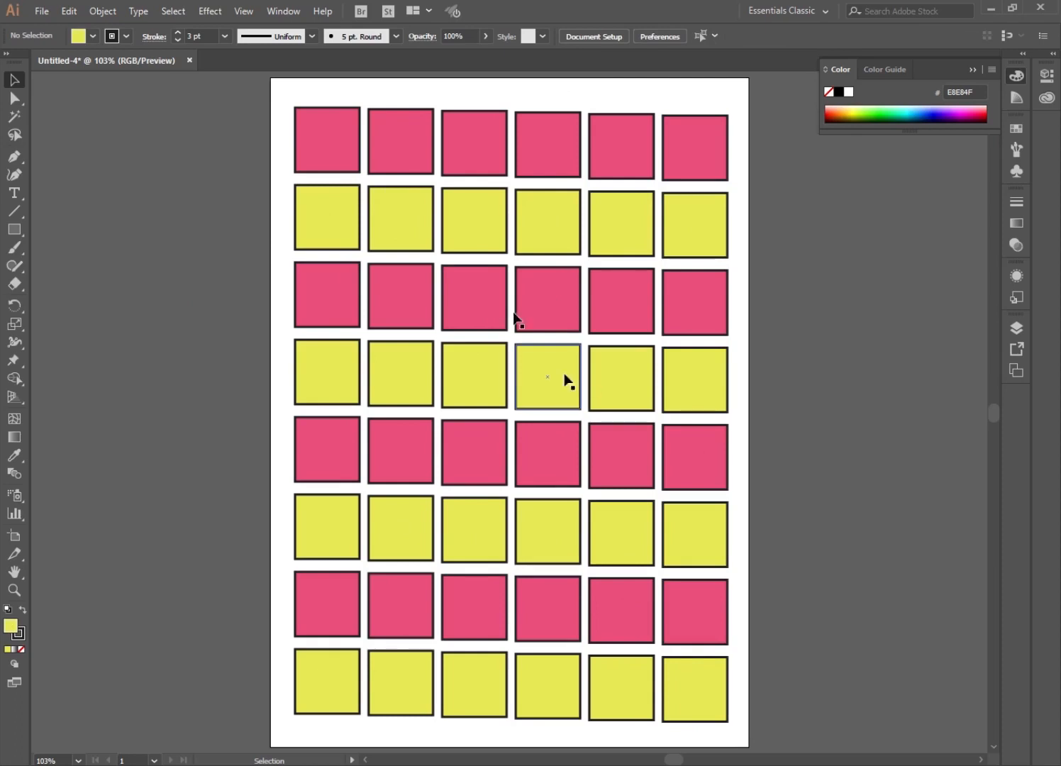
pyautogui.click(332, 378)
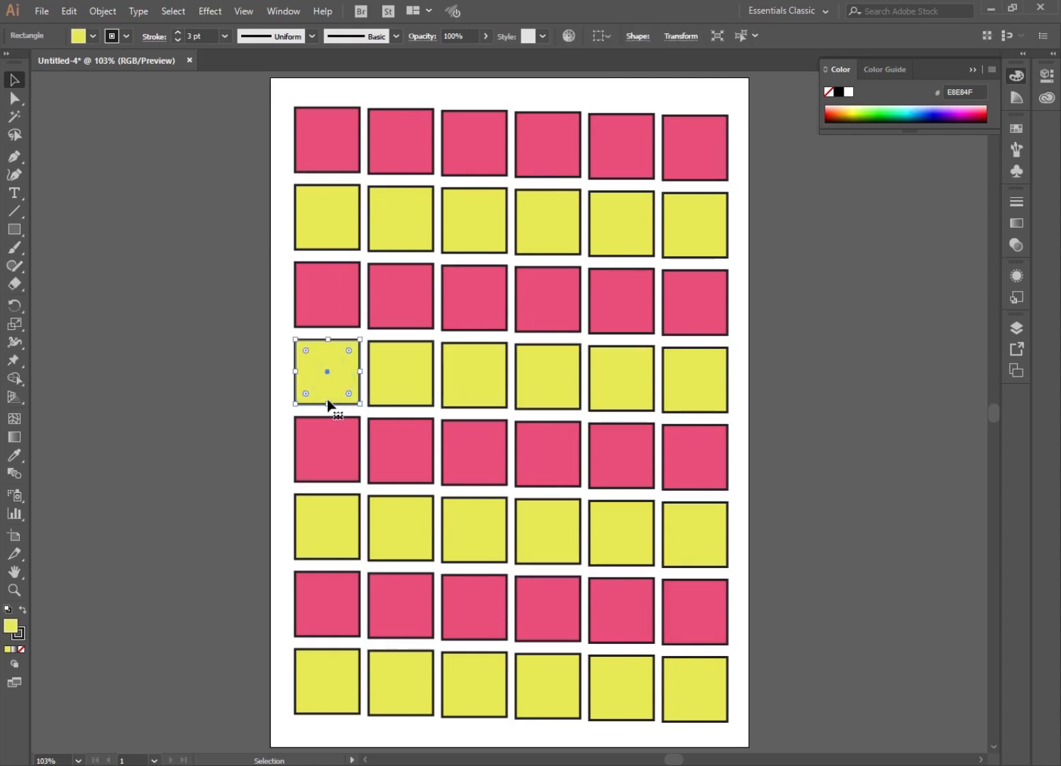
pyautogui.click(754, 368)
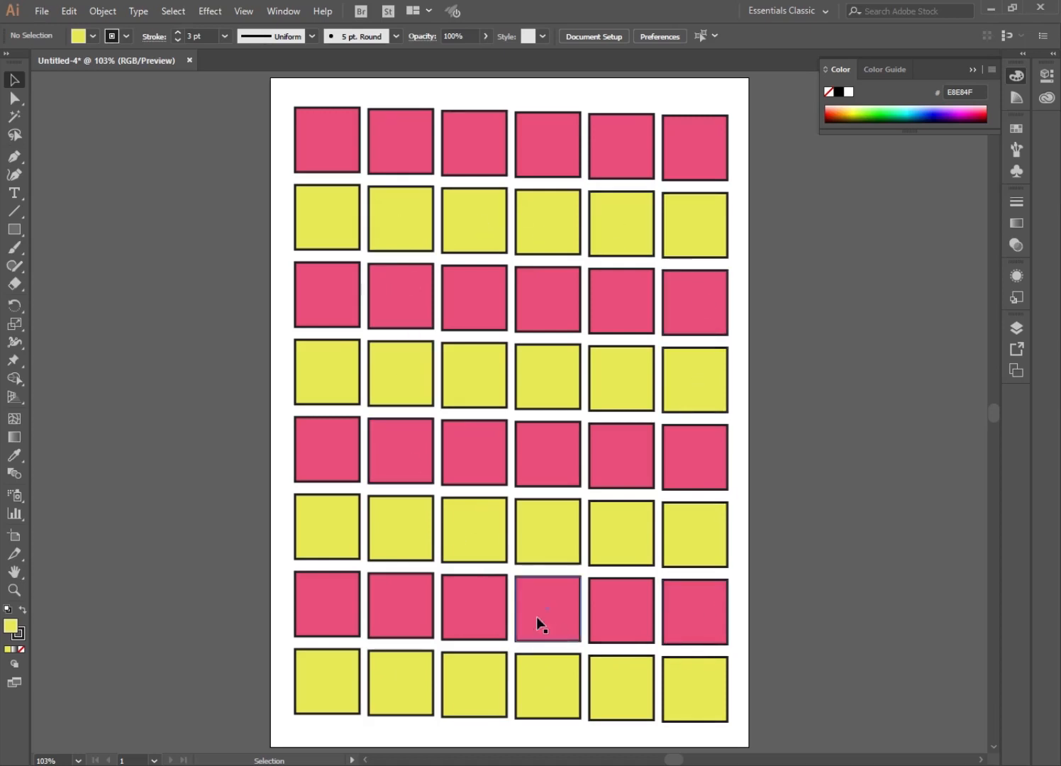
# Step: Delete ten scattered pink and yellow squares from across the grid
pyautogui.click(718, 683)
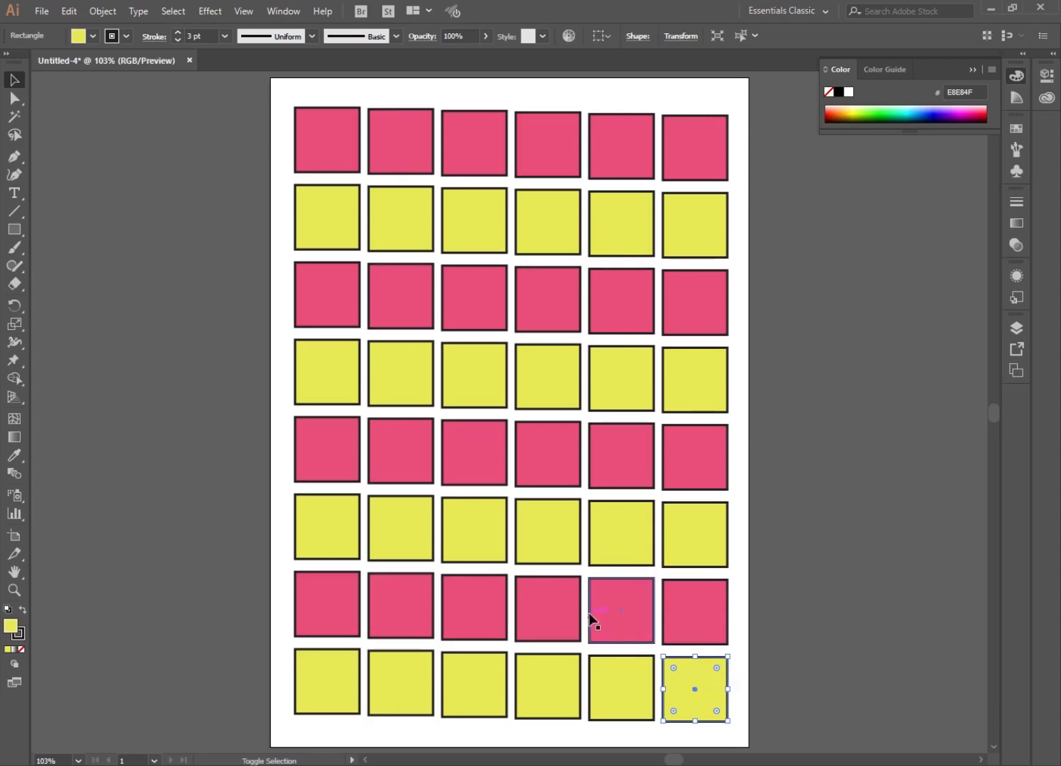
pyautogui.keyDown('shift'); pyautogui.click(554, 609); pyautogui.keyUp('shift')
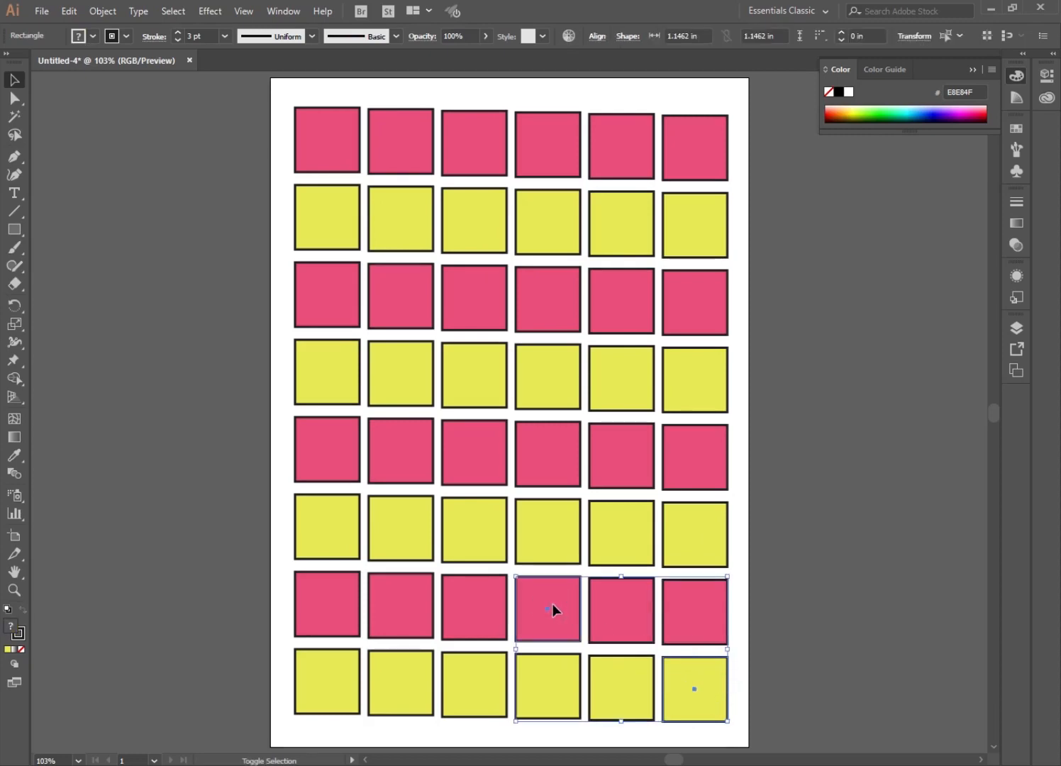
pyautogui.keyDown('shift'); pyautogui.click(399, 532); pyautogui.keyUp('shift')
pyautogui.keyDown('shift'); pyautogui.click(633, 451); pyautogui.keyUp('shift')
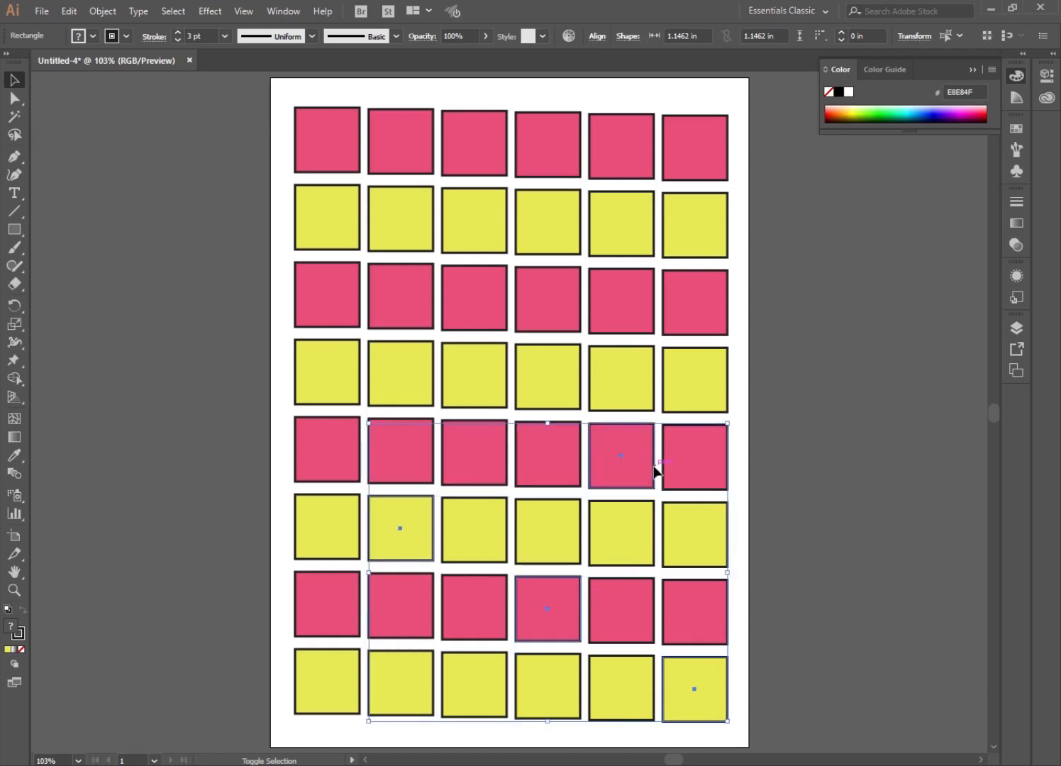
pyautogui.keyDown('shift'); pyautogui.click(402, 373); pyautogui.keyUp('shift')
pyautogui.keyDown('shift'); pyautogui.click(475, 308); pyautogui.keyUp('shift')
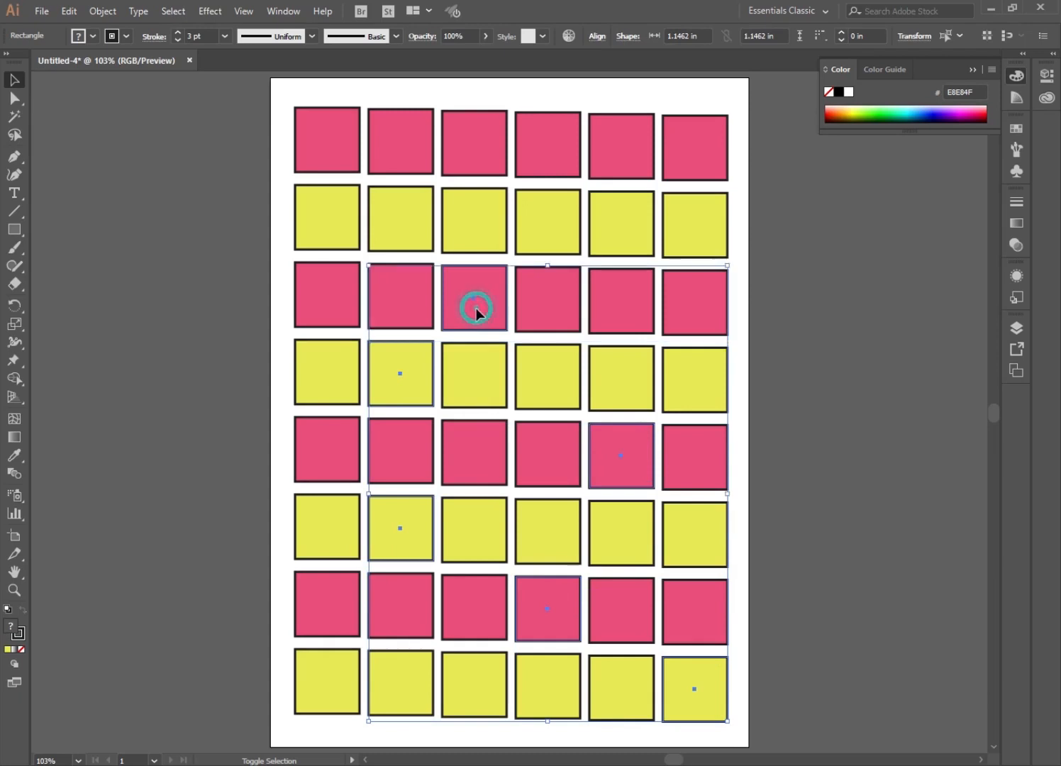
pyautogui.keyDown('shift'); pyautogui.click(565, 161); pyautogui.keyUp('shift')
pyautogui.keyDown('shift'); pyautogui.click(682, 145); pyautogui.keyUp('shift')
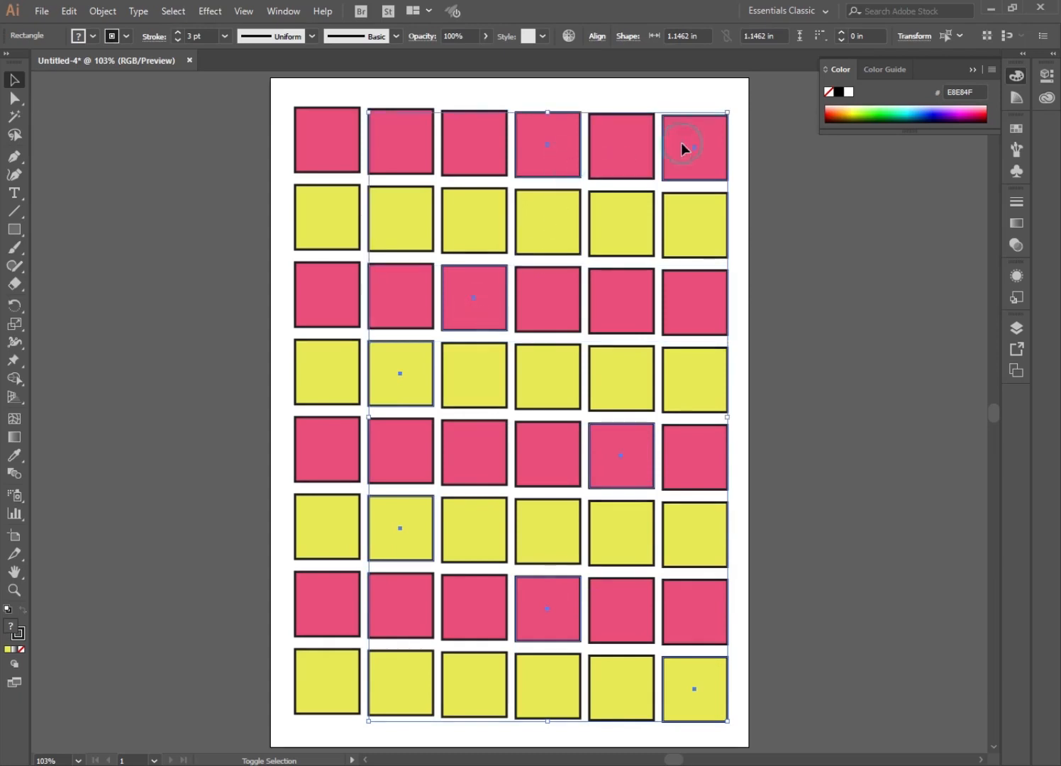
pyautogui.keyDown('shift'); pyautogui.click(614, 379); pyautogui.keyUp('shift')
pyautogui.keyDown('shift'); pyautogui.click(392, 612); pyautogui.keyUp('shift')
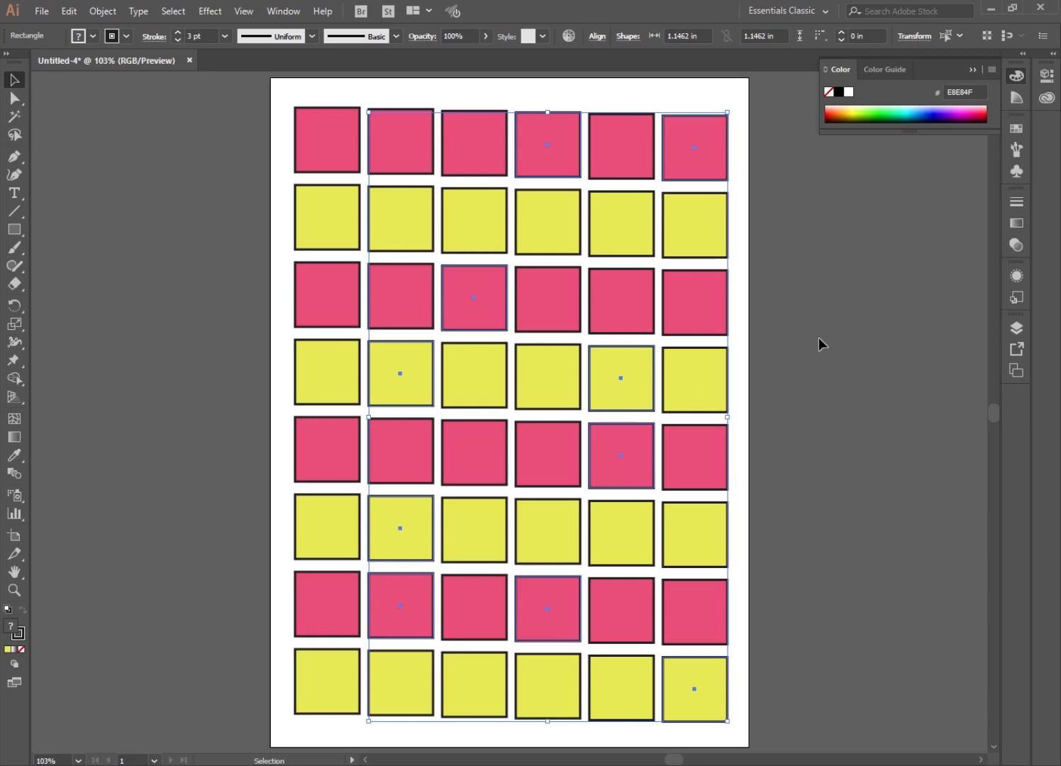
pyautogui.press('Delete')
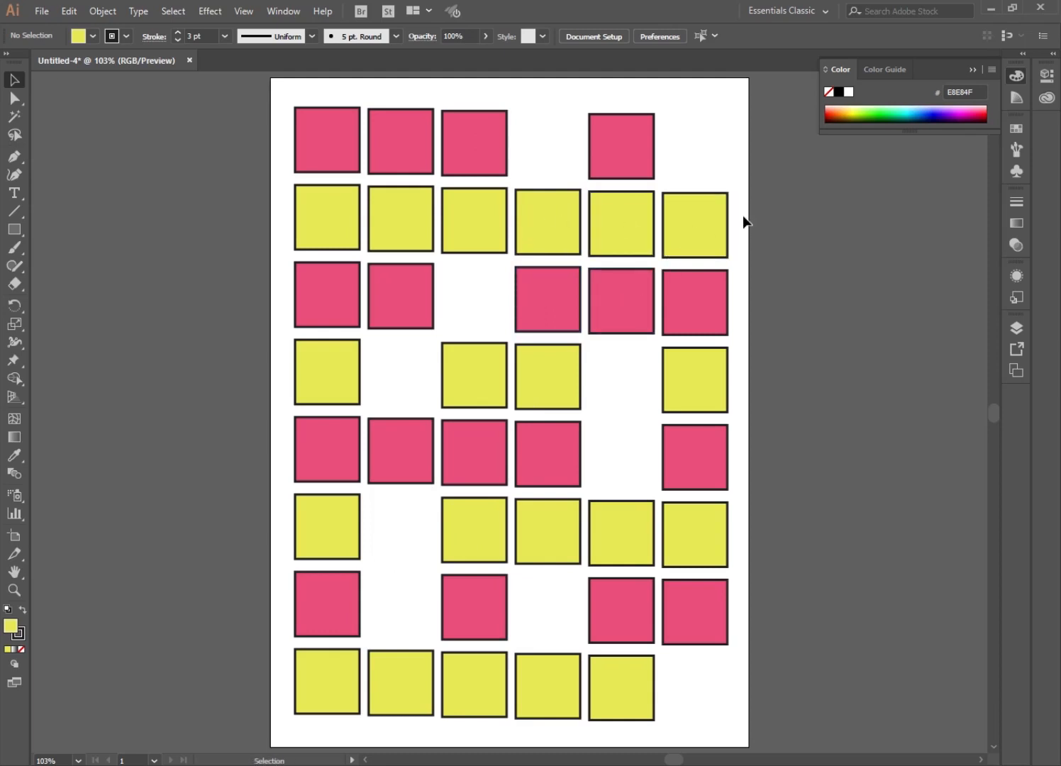
# Step: Delete all remaining squares in the four yellow rows
pyautogui.moveTo(741, 207); pyautogui.dragTo(246, 222)
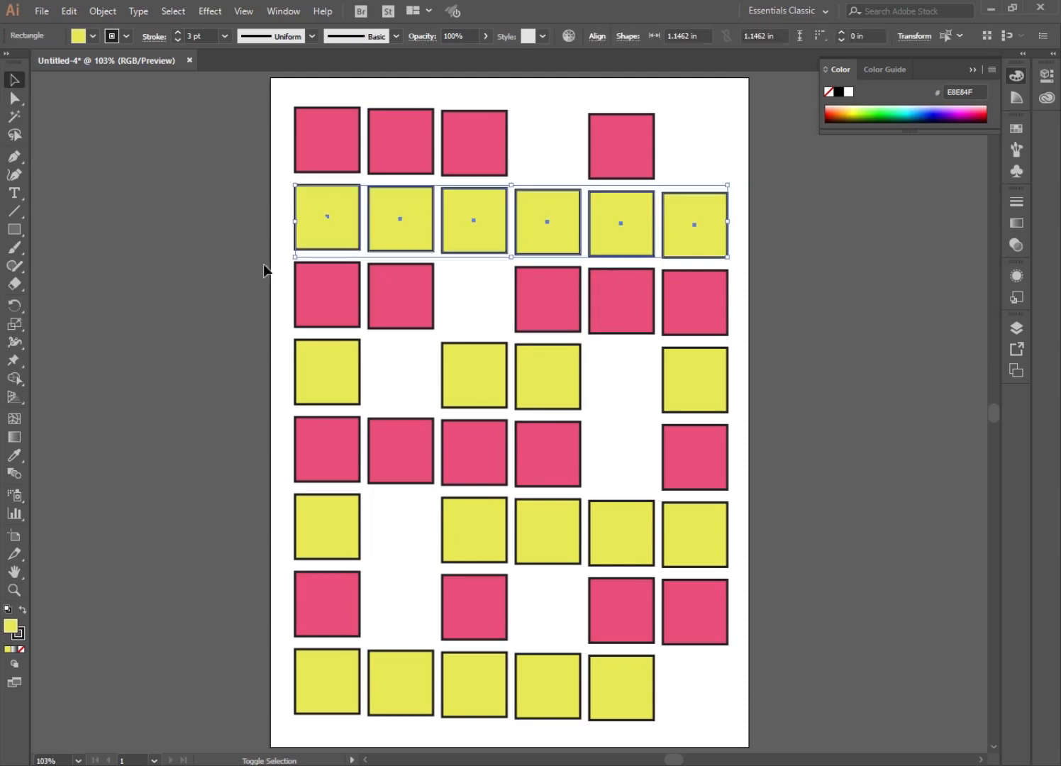
pyautogui.moveTo(756, 366); pyautogui.dragTo(262, 409)
pyautogui.moveTo(743, 508); pyautogui.dragTo(294, 548)
pyautogui.moveTo(674, 680); pyautogui.dragTo(234, 701)
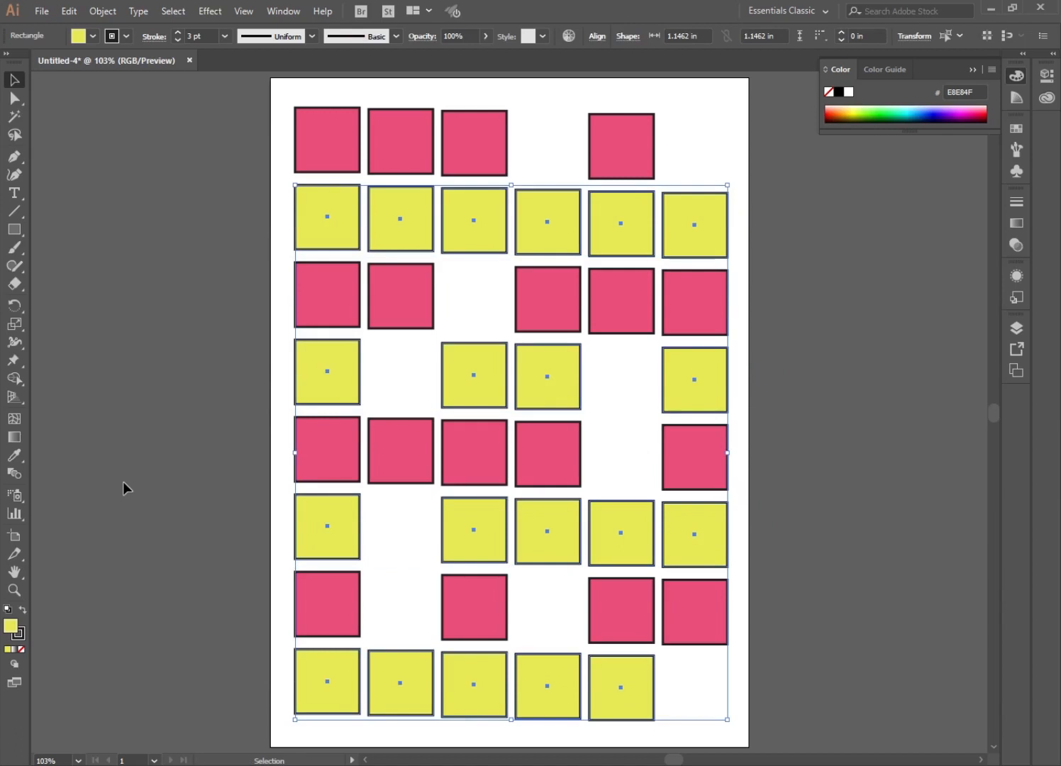
pyautogui.press('Delete')
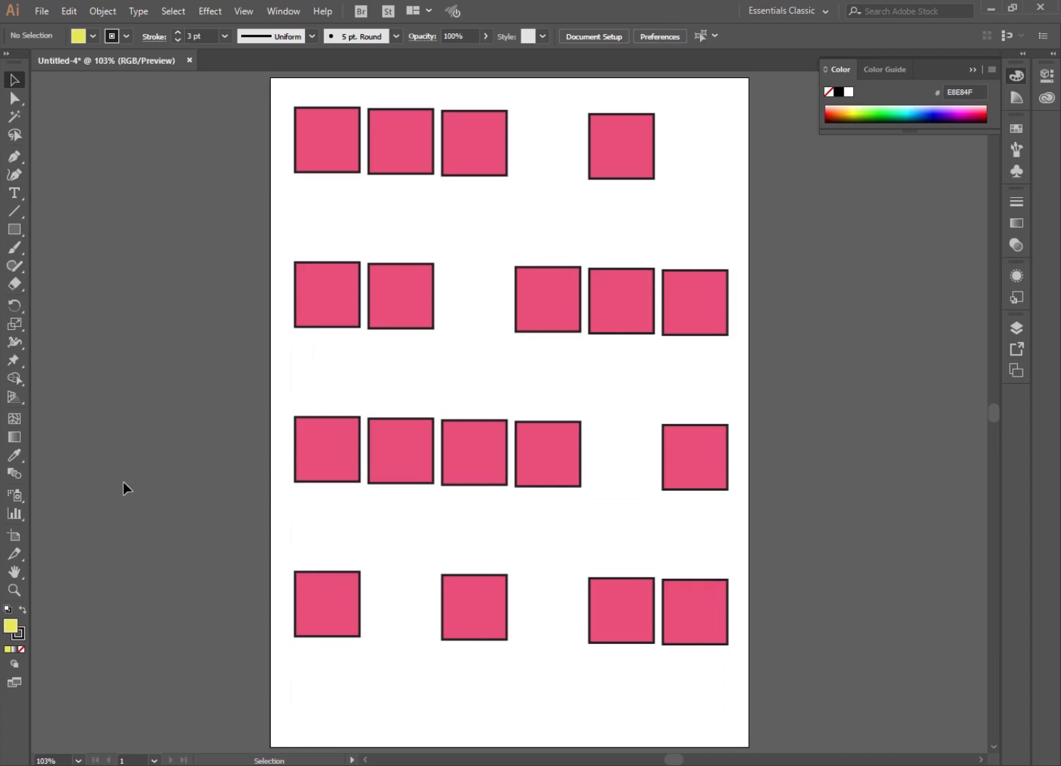
# Step: Delete all remaining pink squares to clear the artboard
pyautogui.click(464, 260)
pyautogui.moveTo(738, 238); pyautogui.dragTo(178, 627)
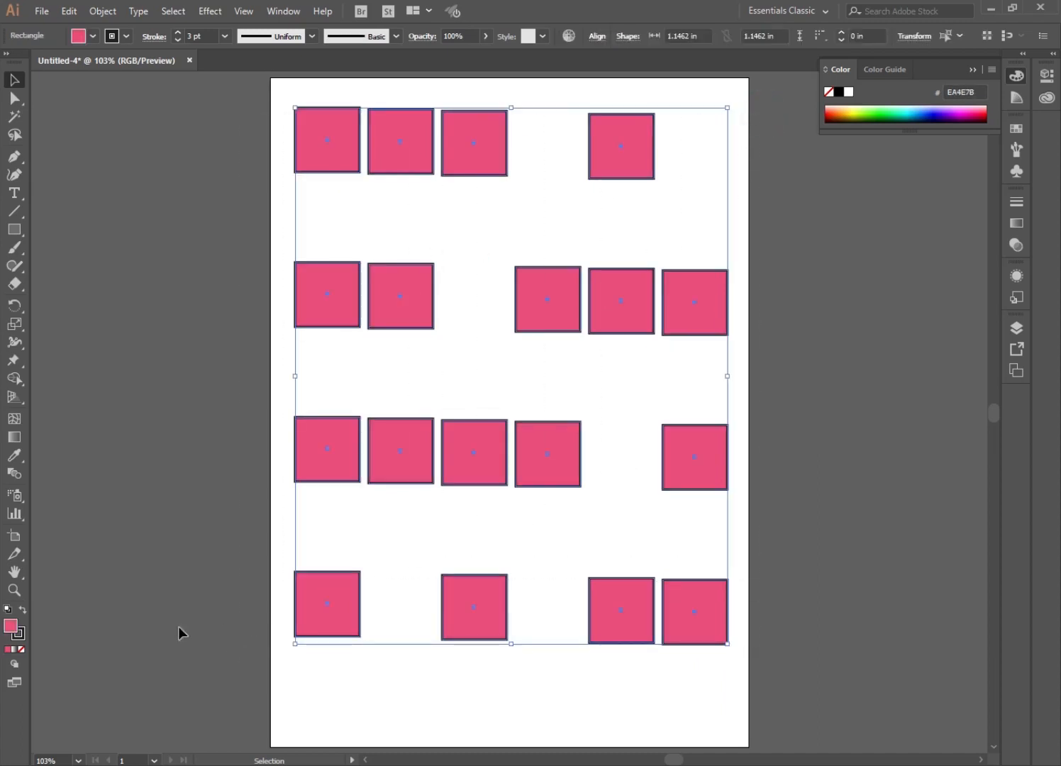
pyautogui.press('Delete')
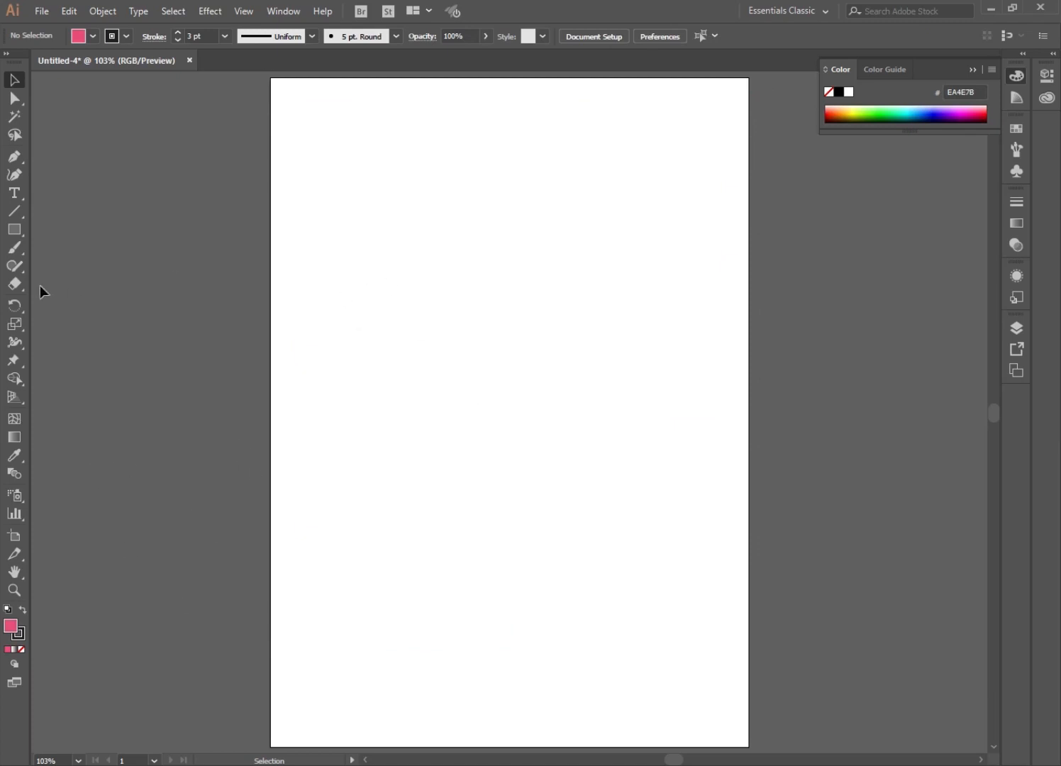
# Step: Draw a pink hexagon with a radius of about 0.89 in near the artboard's upper-left corner using the Polygon tool
pyautogui.click(18, 233)
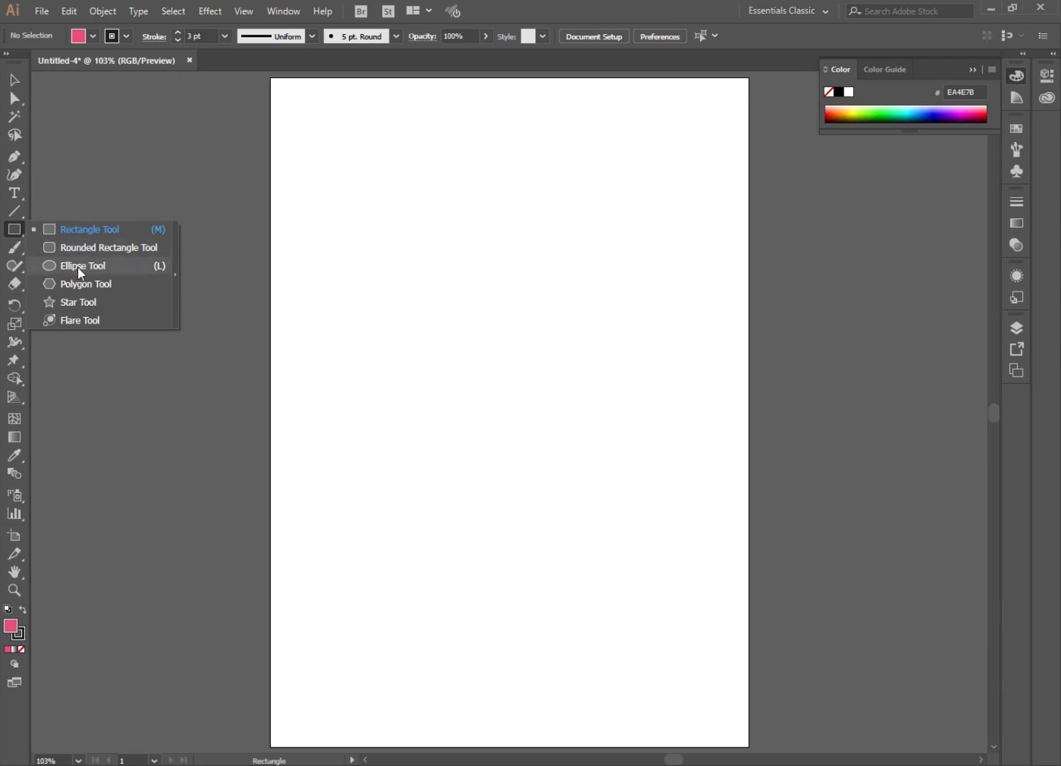
pyautogui.click(77, 285)
pyautogui.moveTo(298, 123); pyautogui.dragTo(363, 193)
pyautogui.click(14, 80)
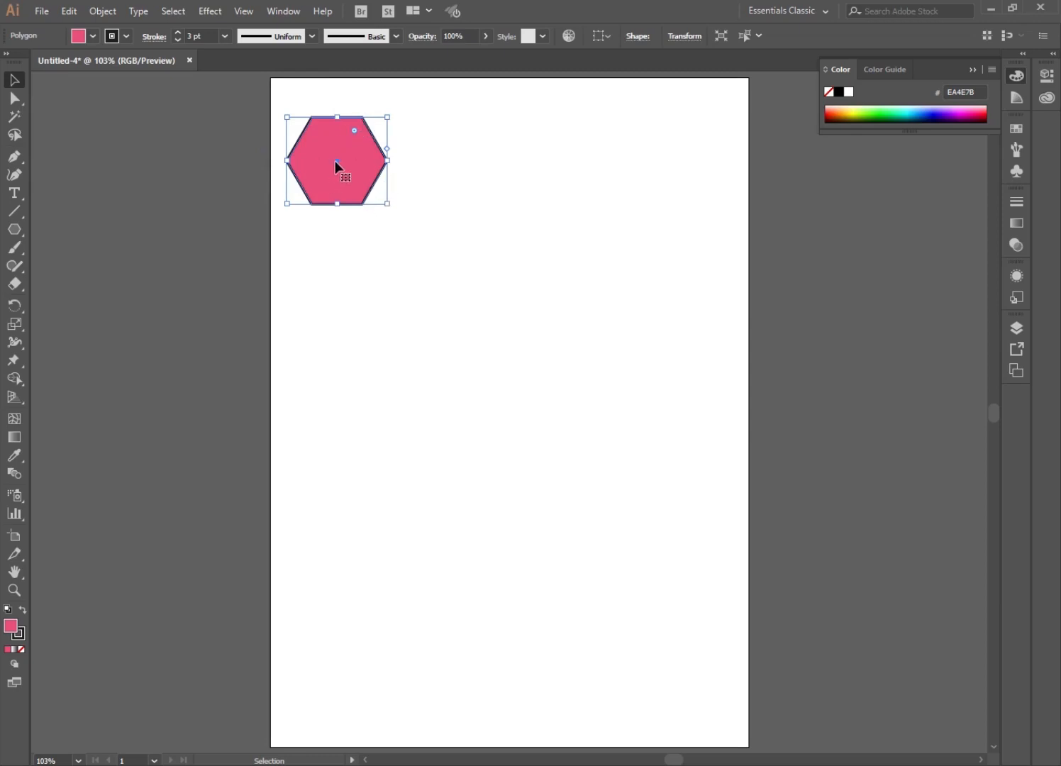
pyautogui.click(349, 272)
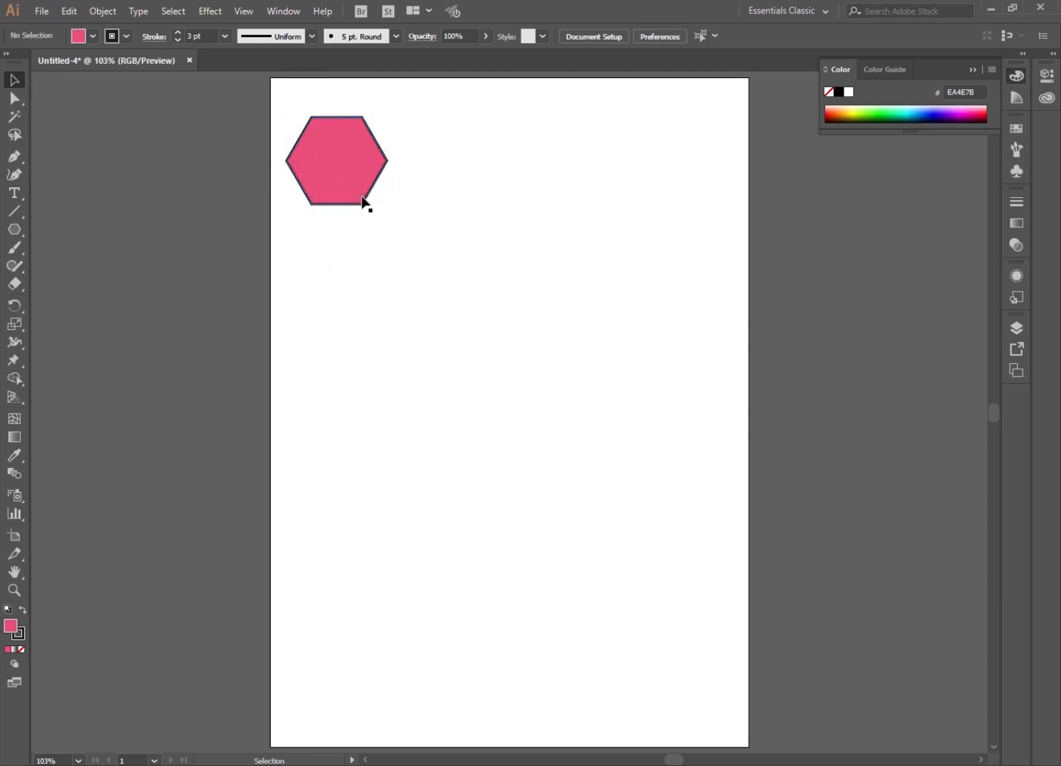
# Step: Increase the polygon's side count to 10 and reduce it to 3 to make a triangle
pyautogui.click(361, 200)
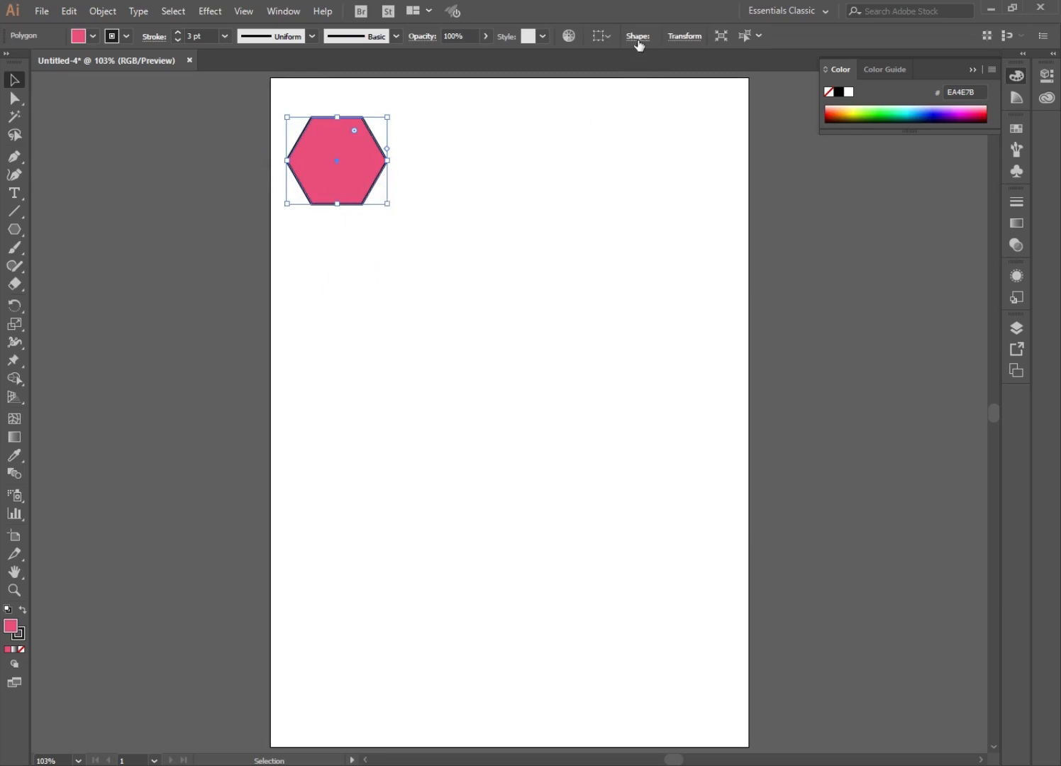
pyautogui.click(638, 39)
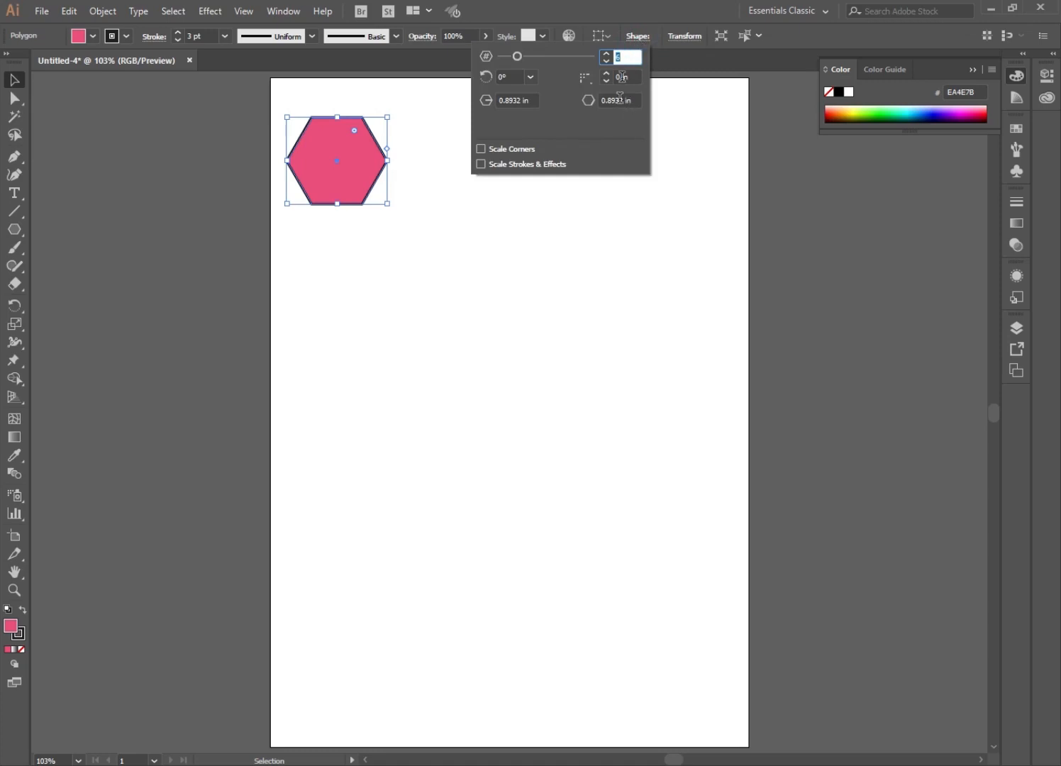
pyautogui.click(634, 58)
pyautogui.moveTo(517, 59); pyautogui.dragTo(538, 64)
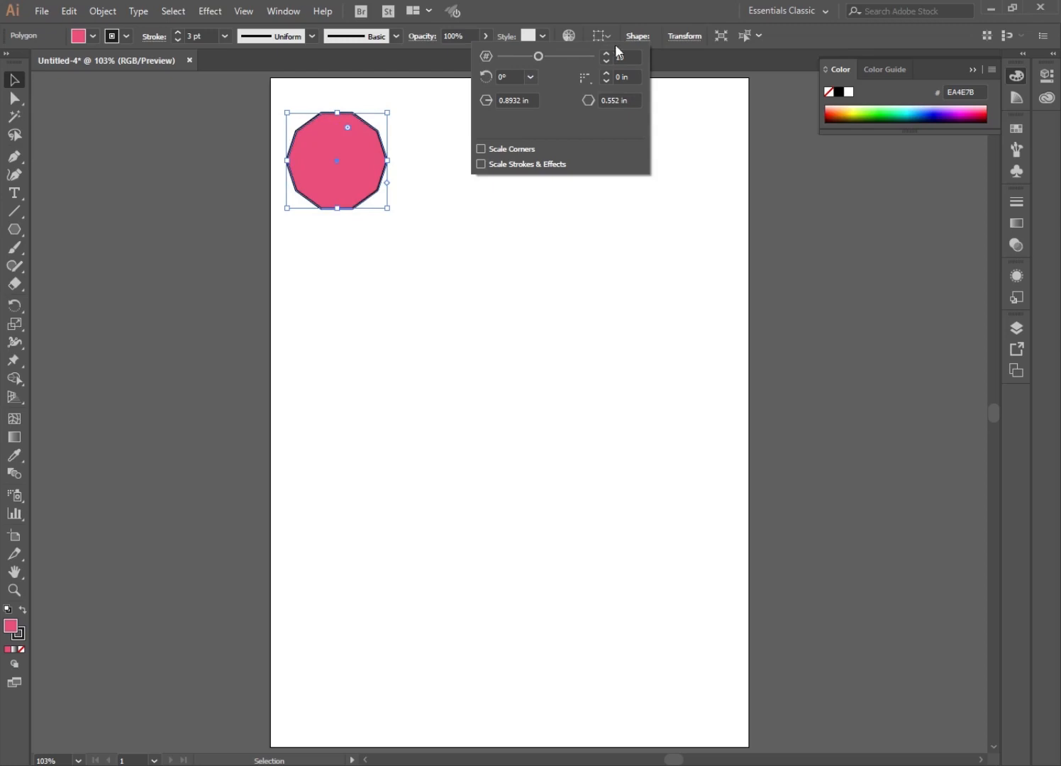
pyautogui.moveTo(541, 61); pyautogui.dragTo(502, 57)
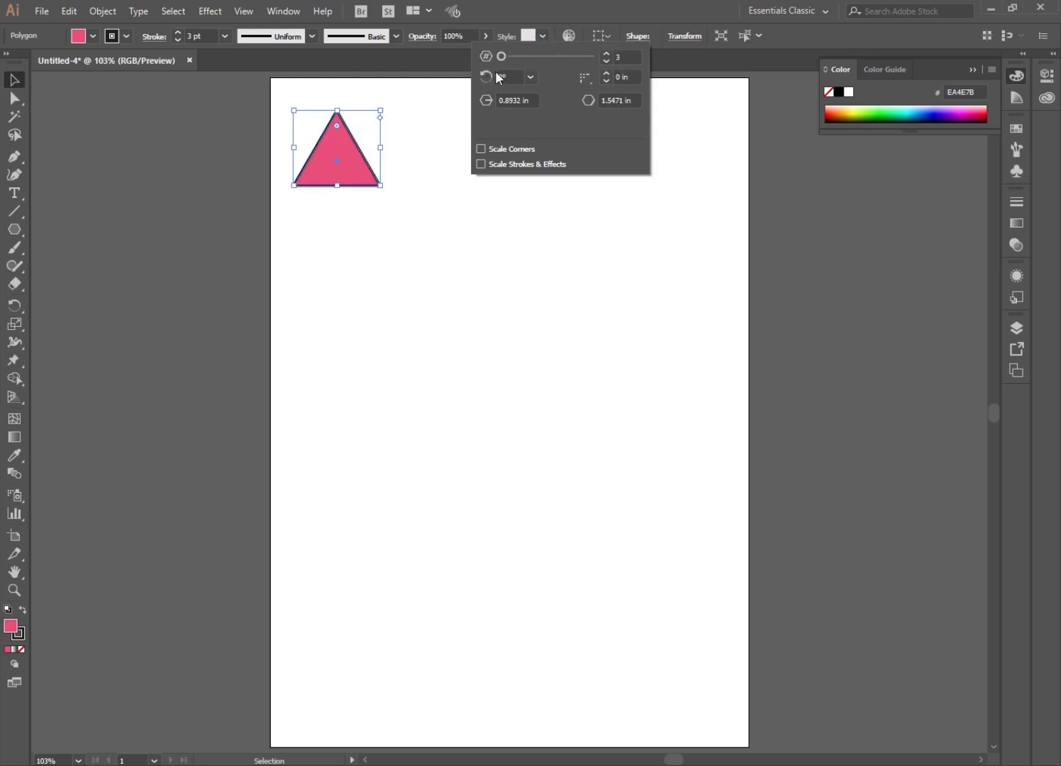
pyautogui.click(400, 249)
pyautogui.click(385, 275)
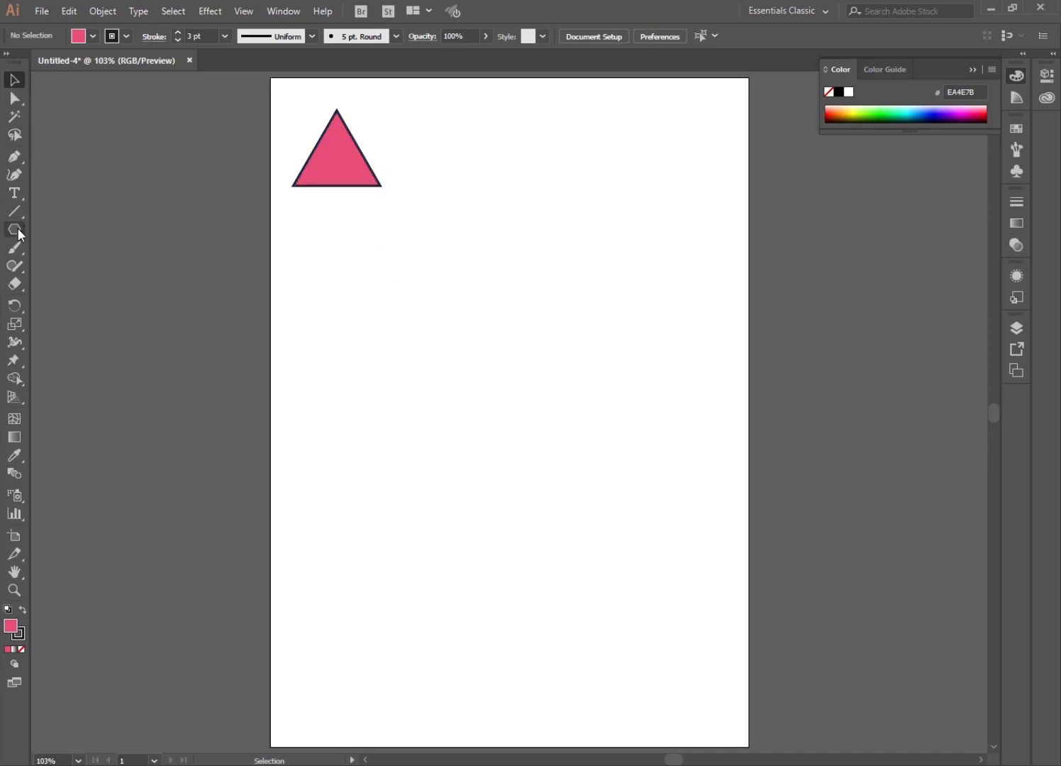
# Step: Set the triangle's number of sides to 6 to make it a hexagon
pyautogui.click(343, 186)
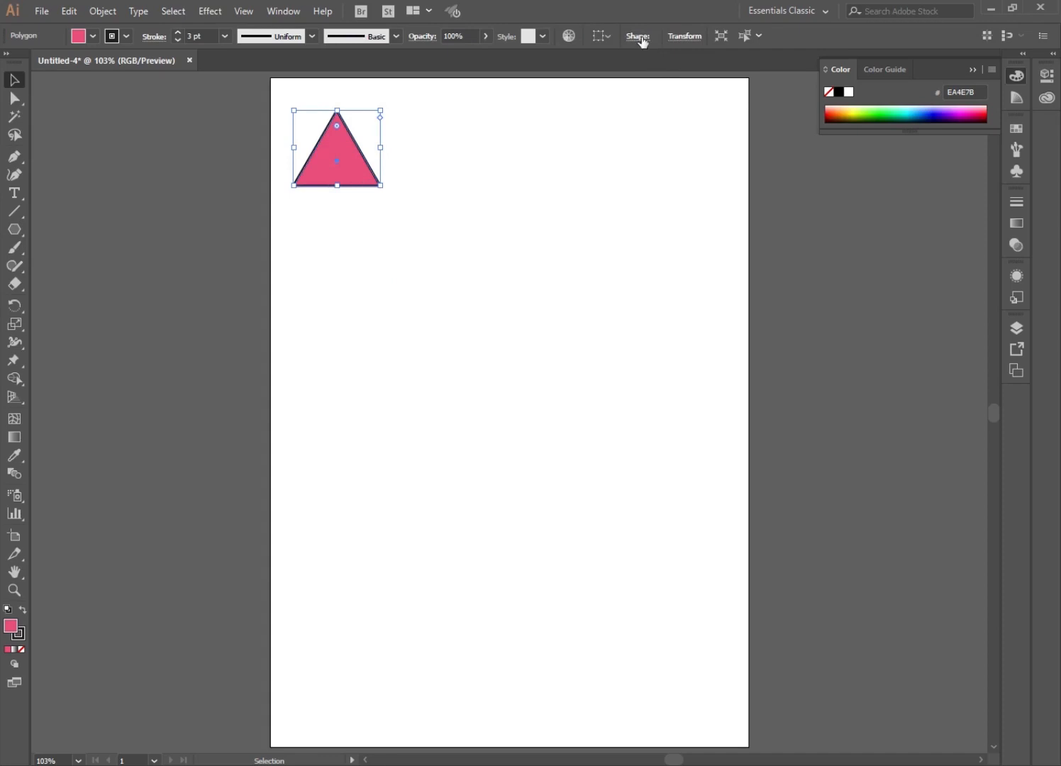
pyautogui.click(637, 36)
pyautogui.click(606, 53)
pyautogui.click(605, 53)
pyautogui.click(605, 53)
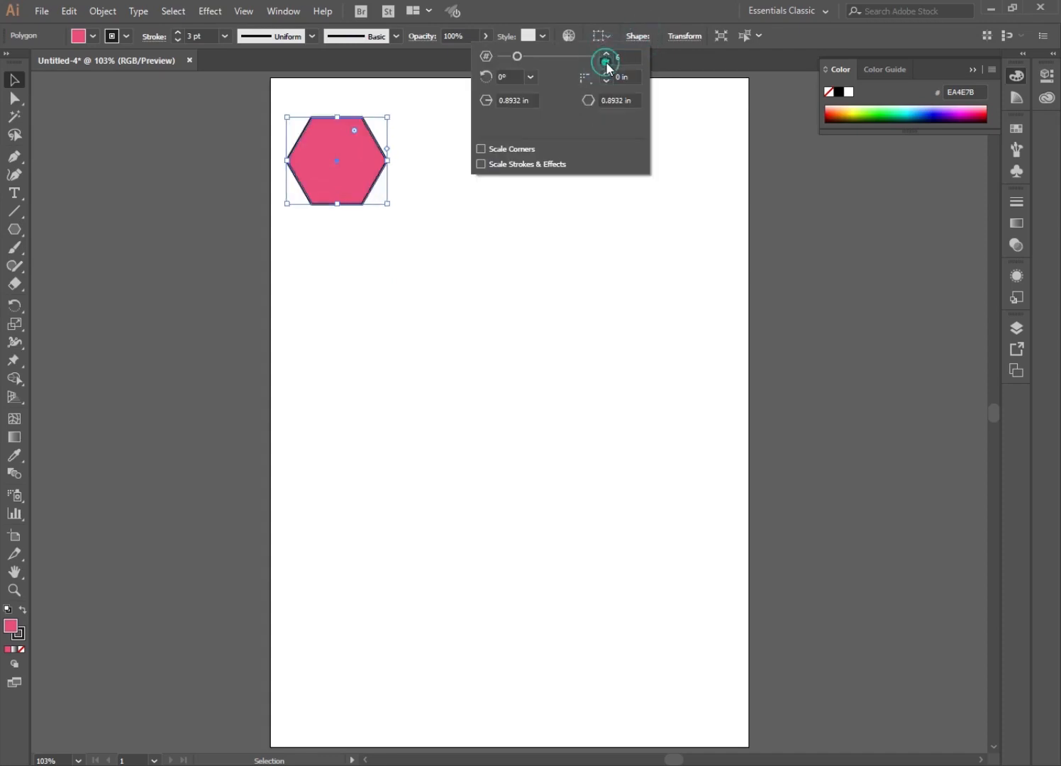
pyautogui.click(606, 62)
pyautogui.click(607, 55)
pyautogui.click(418, 250)
pyautogui.click(406, 260)
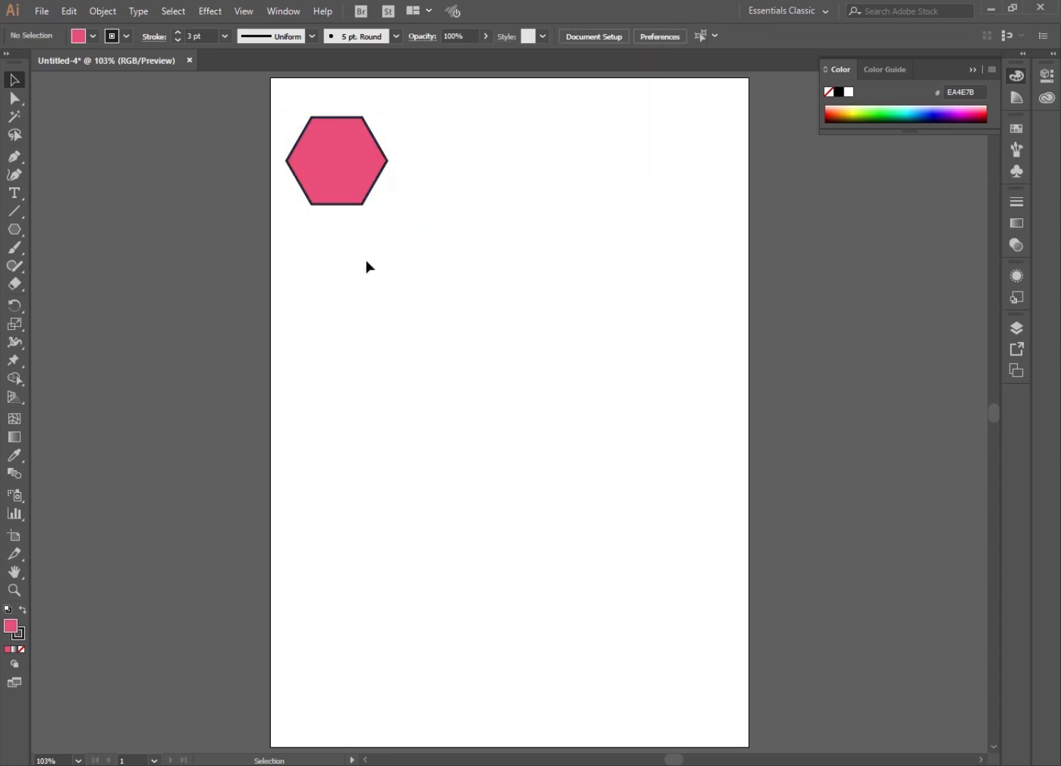
# Step: Duplicate the hexagon directly below itself with a small gap and repeat the duplication four times to form a column of six
pyautogui.moveTo(339, 207); pyautogui.dragTo(339, 305)
pyautogui.press('a')
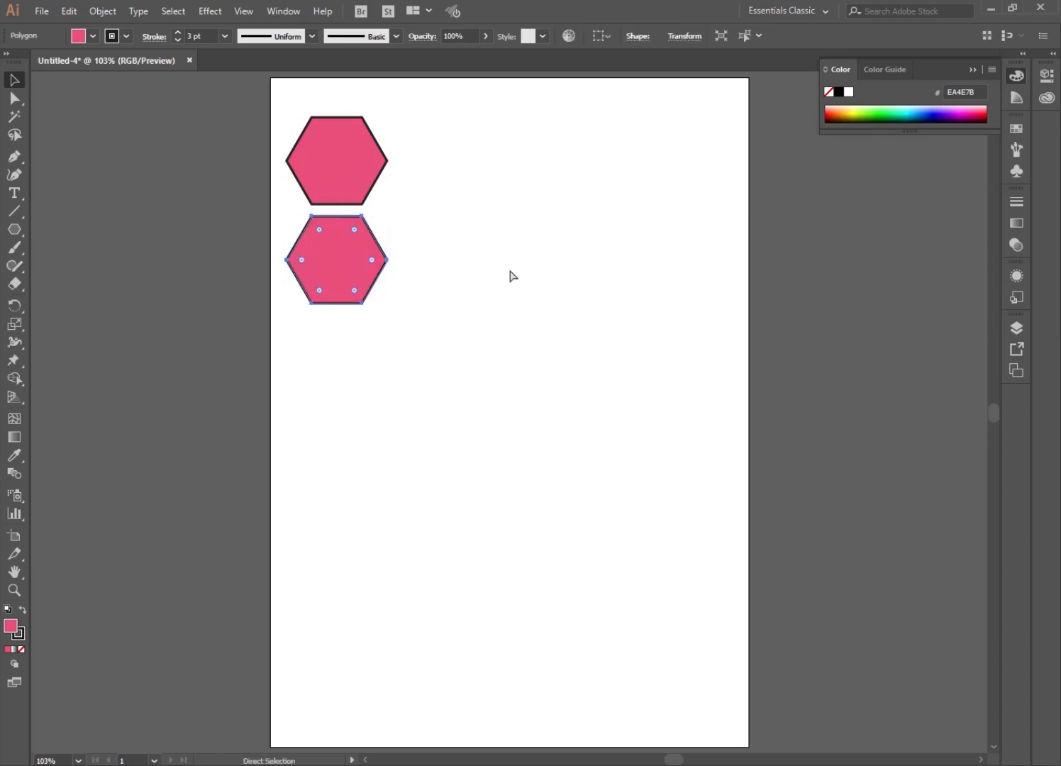
pyautogui.hotkey('ctrl', 'd')
pyautogui.hotkey('ctrl', 'd')
pyautogui.hotkey('ctrl', 'd')
pyautogui.hotkey('ctrl', 'd')
pyautogui.press('v')
pyautogui.click(467, 303)
# Step: Duplicate the top hexagon into the notch to the right between the first two hexagons and fill the copy with yellow E4E84F
pyautogui.moveTo(377, 195); pyautogui.dragTo(453, 239)
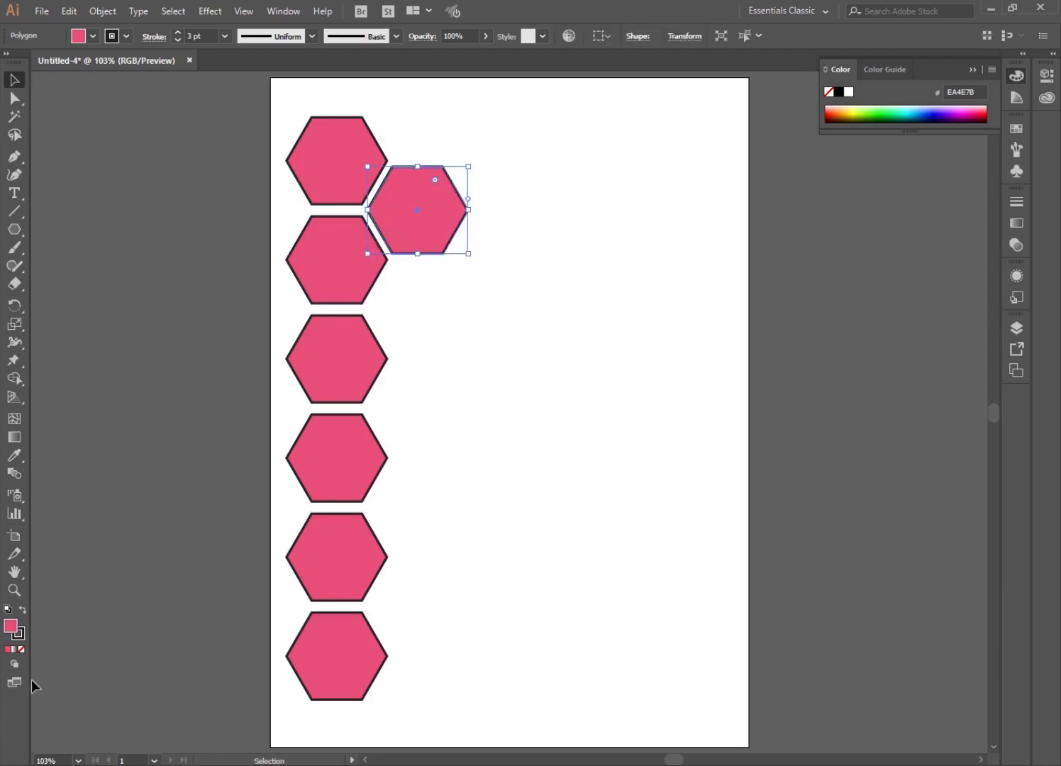
pyautogui.doubleClick(11, 627)
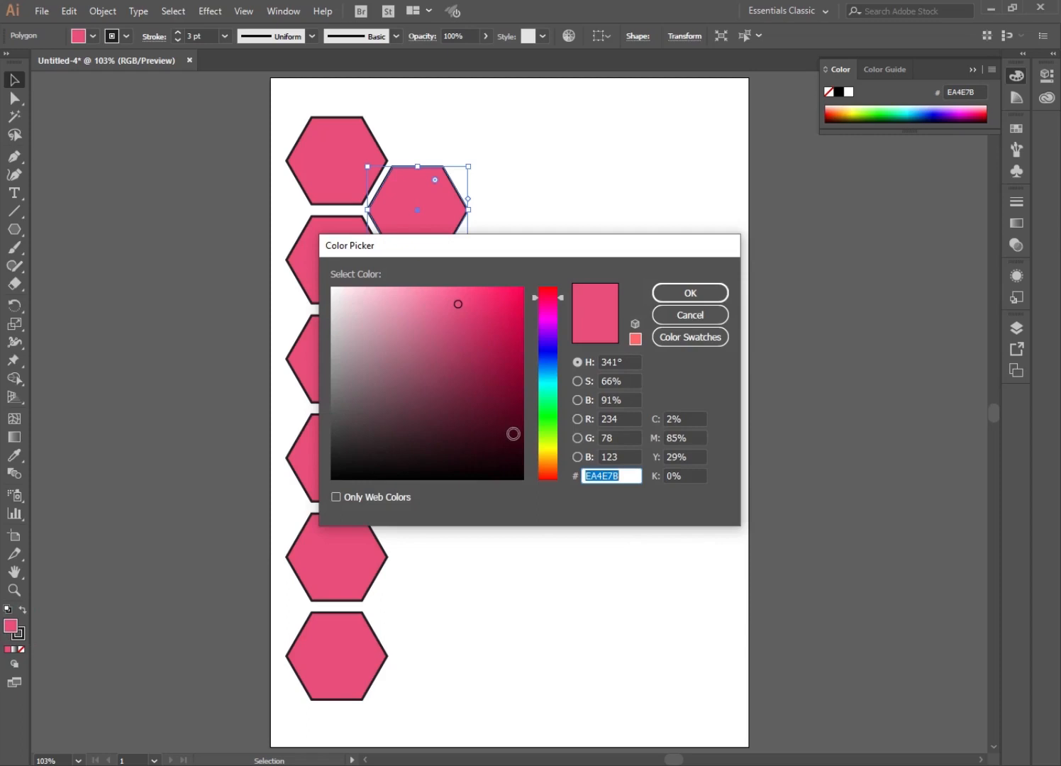
pyautogui.click(544, 446)
pyautogui.click(678, 293)
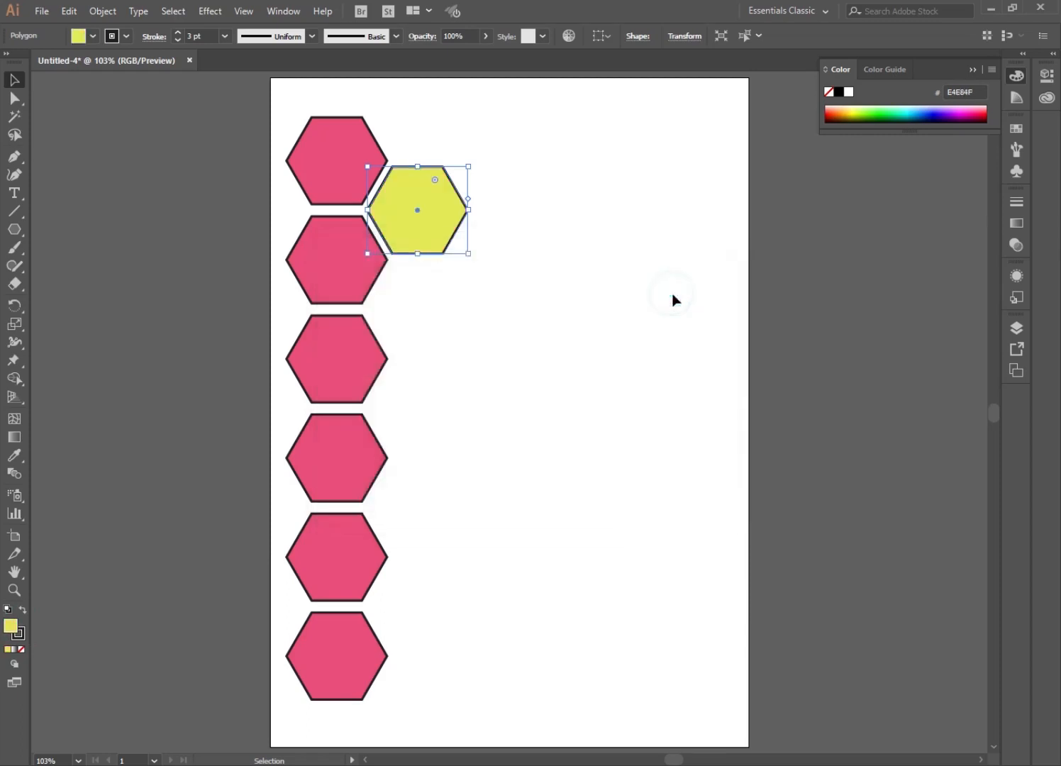
pyautogui.click(522, 337)
# Step: Duplicate the yellow hexagon directly below itself and repeat the duplication three times to form a column of five
pyautogui.moveTo(438, 255); pyautogui.dragTo(435, 358)
pyautogui.press('a')
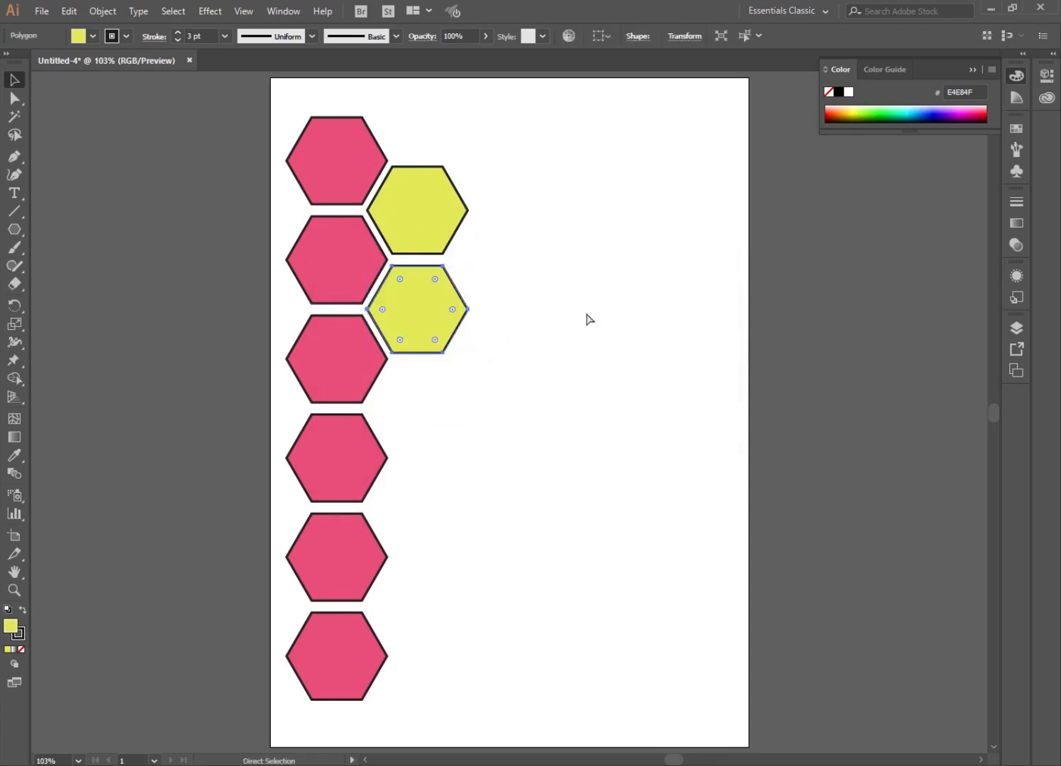
pyautogui.hotkey('ctrl', 'd')
pyautogui.hotkey('ctrl', 'd')
pyautogui.hotkey('ctrl', 'd')
pyautogui.press('v')
pyautogui.click(547, 288)
# Step: Duplicate the pink and yellow columns together to the right so they interlock, and repeat once to form six columns
pyautogui.moveTo(515, 116); pyautogui.dragTo(277, 689)
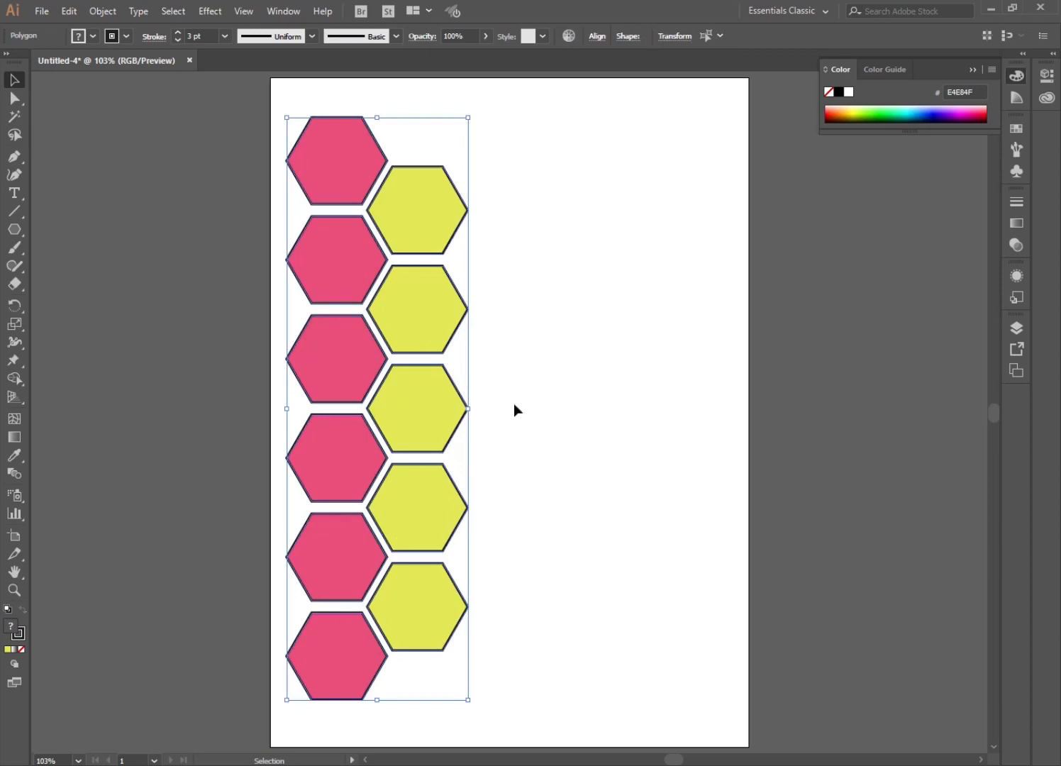
pyautogui.moveTo(448, 346); pyautogui.dragTo(608, 344)
pyautogui.hotkey('ctrl', 'd')
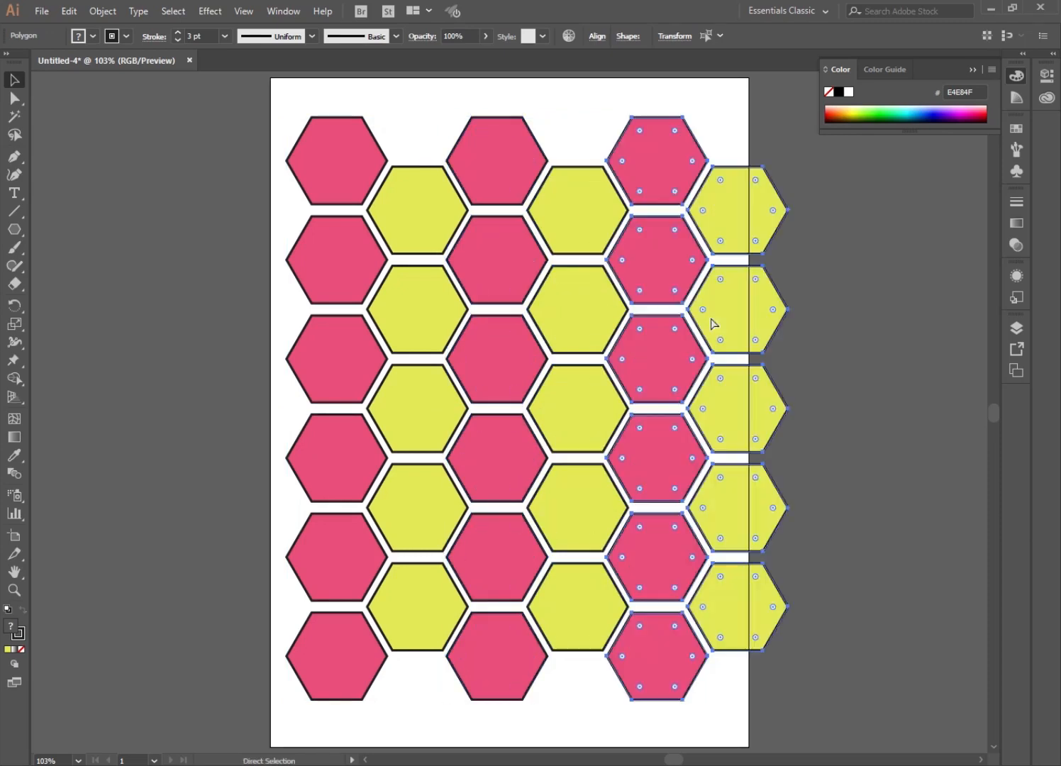
pyautogui.click(858, 323)
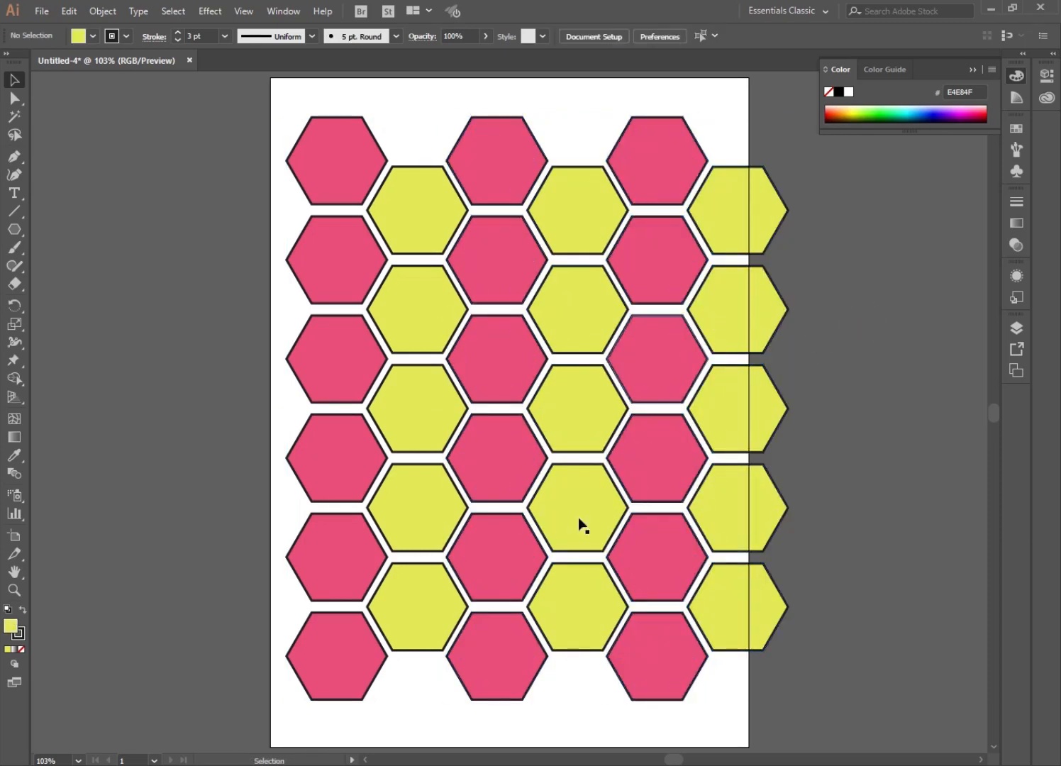
# Step: Move the whole hexagon pattern slightly left and up so its first column meets the artboard's left edge
pyautogui.moveTo(228, 102); pyautogui.dragTo(800, 712)
pyautogui.moveTo(567, 427); pyautogui.dragTo(557, 426)
pyautogui.click(152, 381)
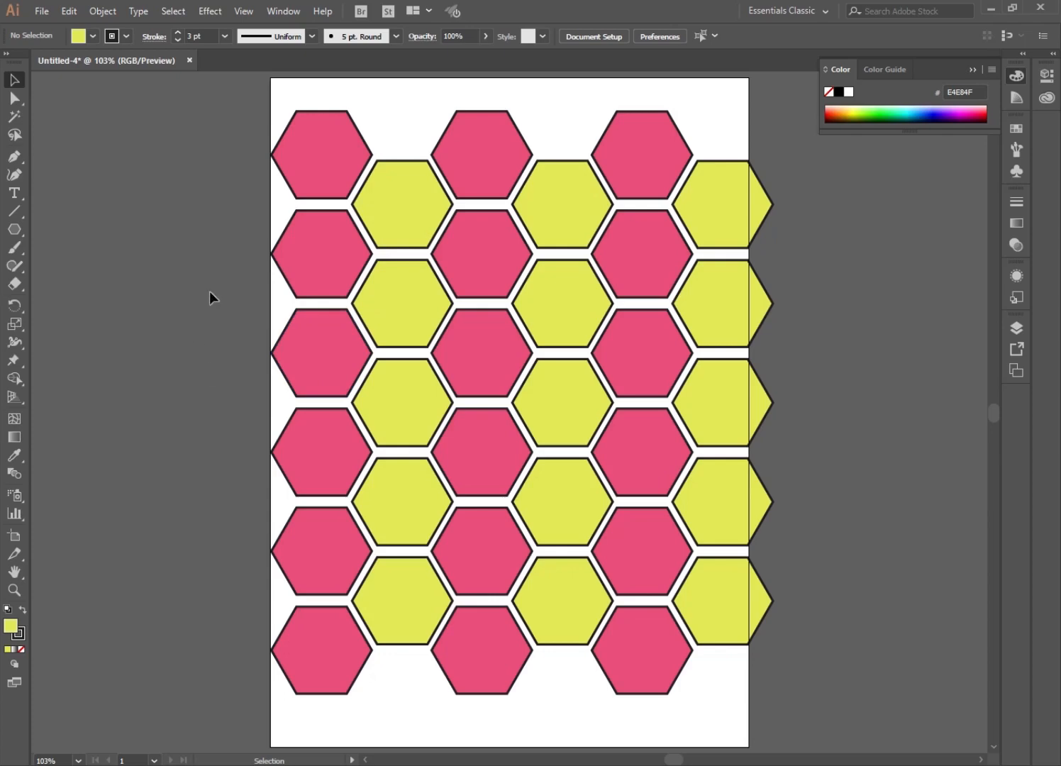
# Step: Delete nine scattered pink and yellow hexagons from across the honeycomb pattern
pyautogui.click(324, 260)
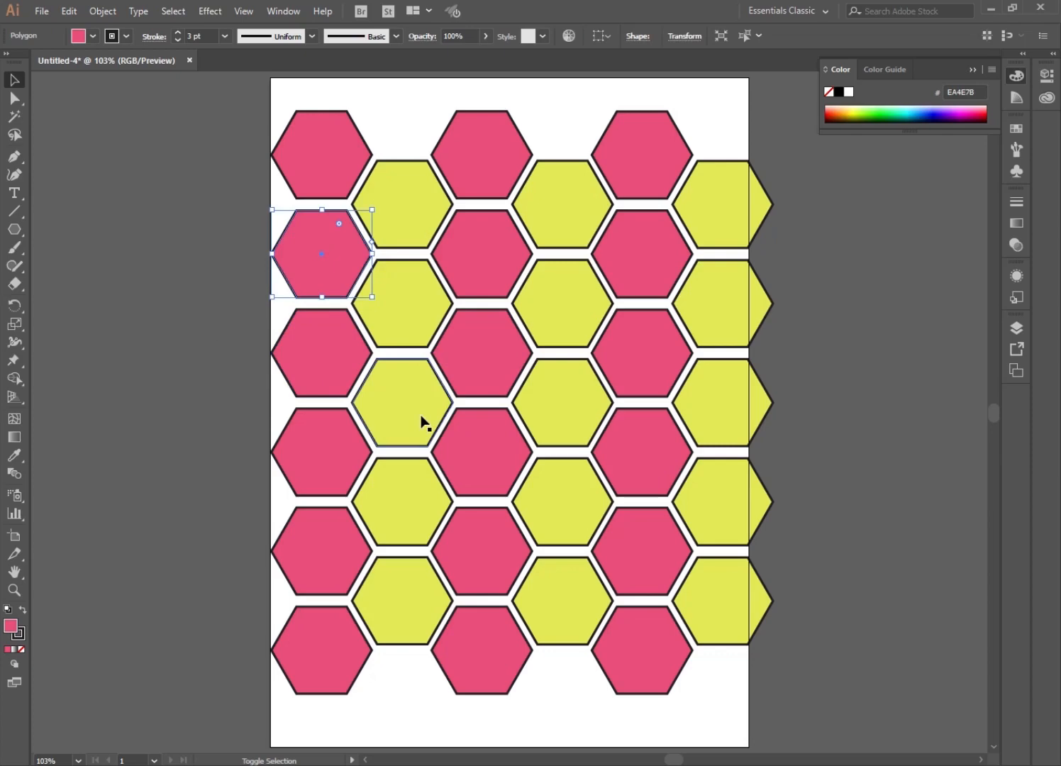
pyautogui.keyDown('shift'); pyautogui.click(421, 423); pyautogui.keyUp('shift')
pyautogui.keyDown('shift'); pyautogui.click(494, 259); pyautogui.keyUp('shift')
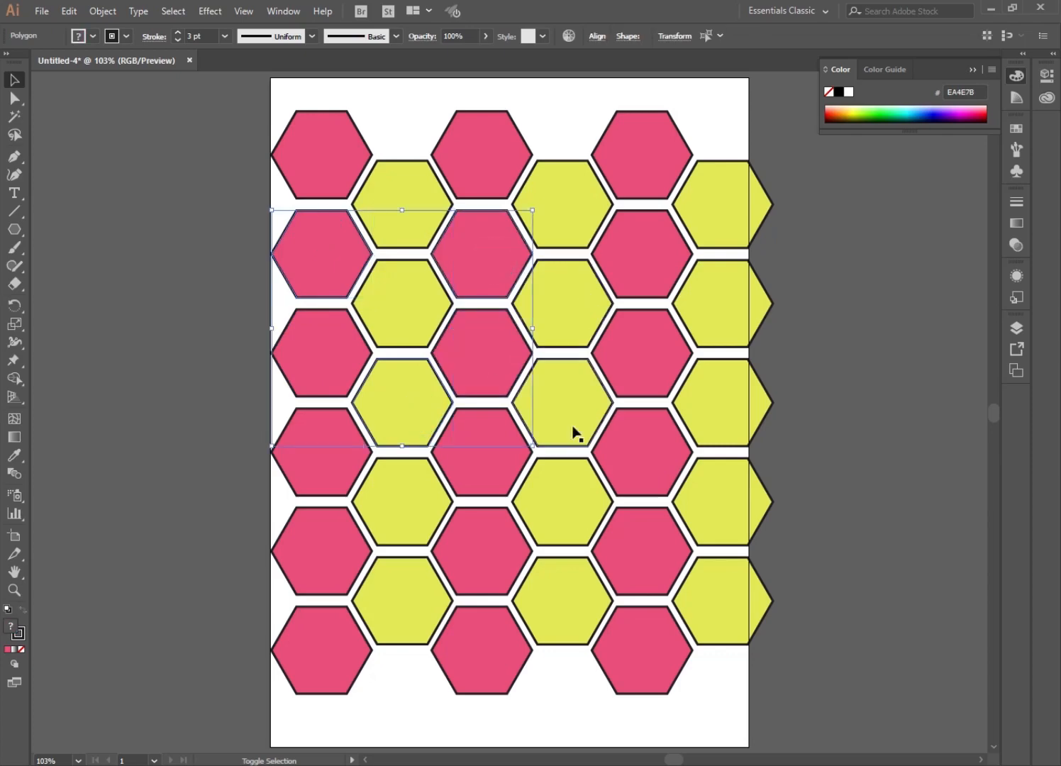
pyautogui.keyDown('shift'); pyautogui.click(578, 418); pyautogui.keyUp('shift')
pyautogui.keyDown('shift'); pyautogui.click(566, 524); pyautogui.keyUp('shift')
pyautogui.keyDown('shift'); pyautogui.click(553, 602); pyautogui.keyUp('shift')
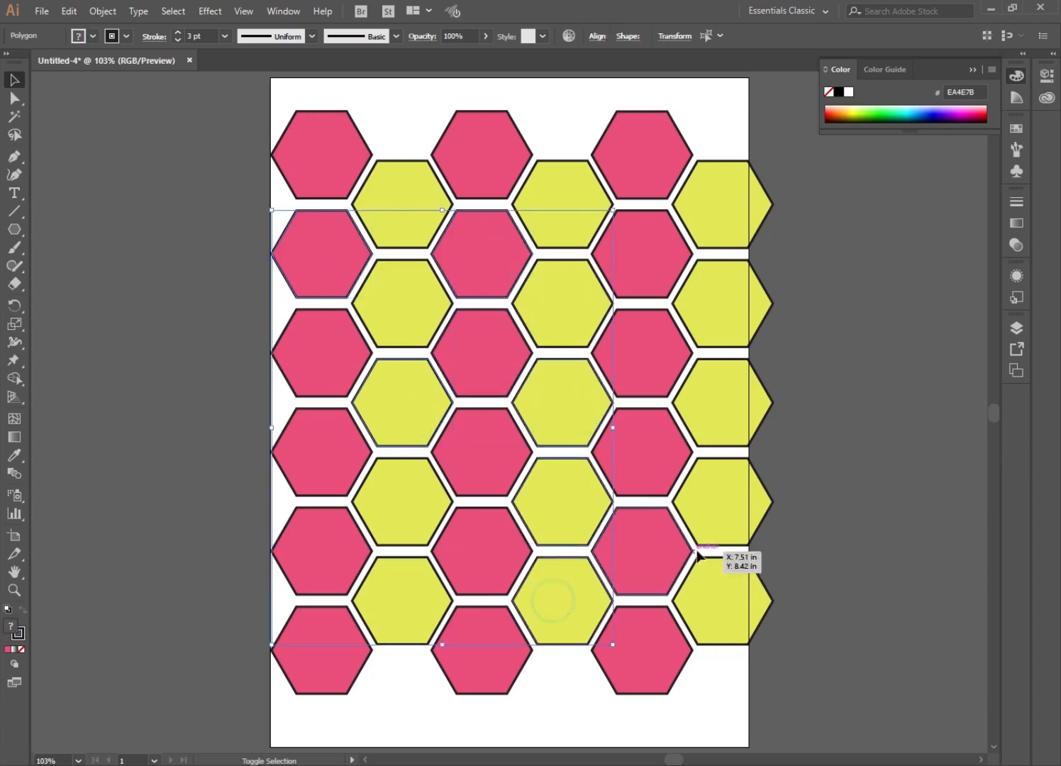
pyautogui.keyDown('shift'); pyautogui.click(709, 567); pyautogui.keyUp('shift')
pyautogui.keyDown('shift'); pyautogui.click(715, 443); pyautogui.keyUp('shift')
pyautogui.keyDown('shift'); pyautogui.click(635, 351); pyautogui.keyUp('shift')
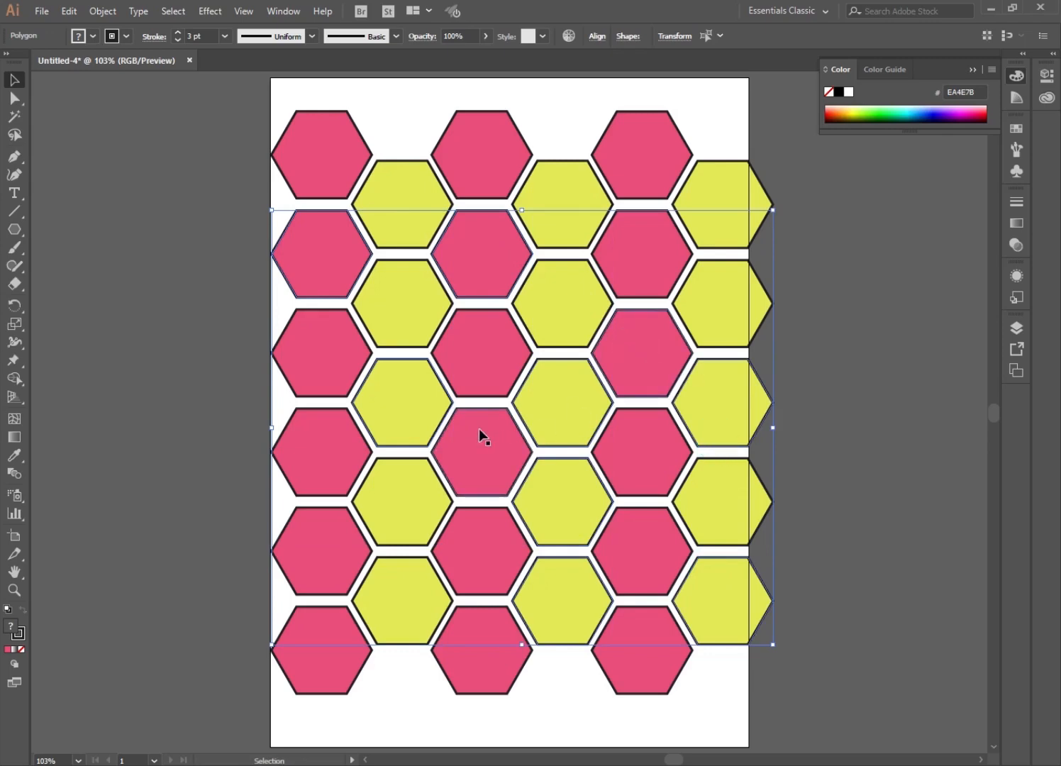
pyautogui.press('Delete')
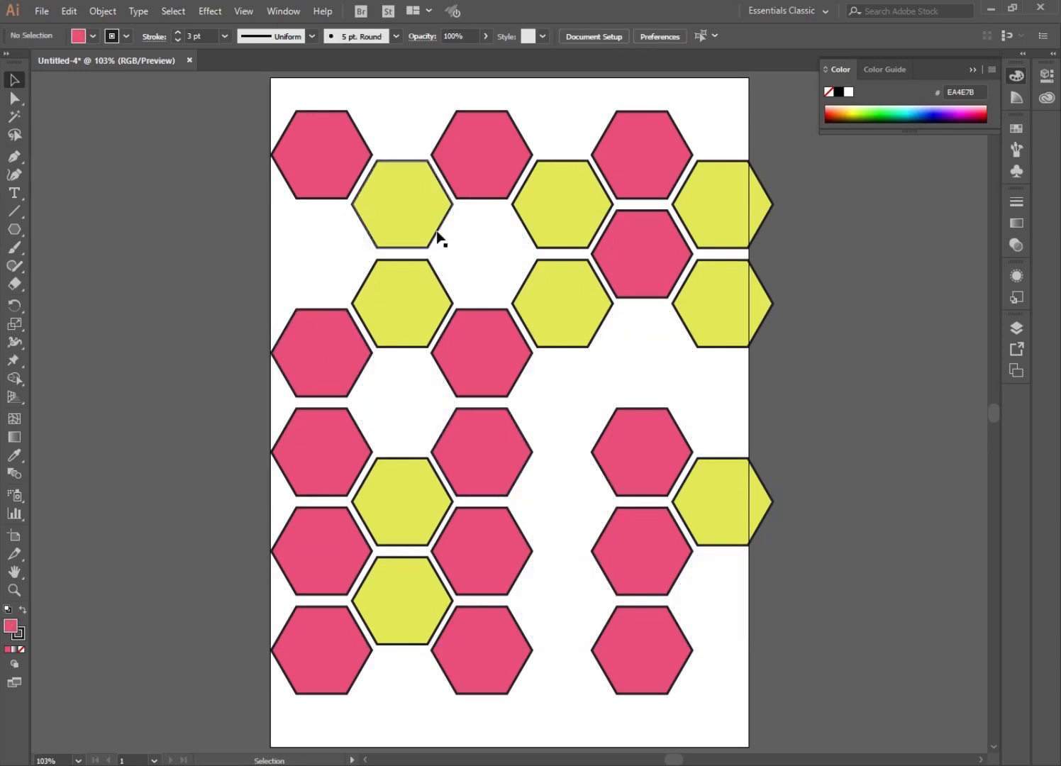